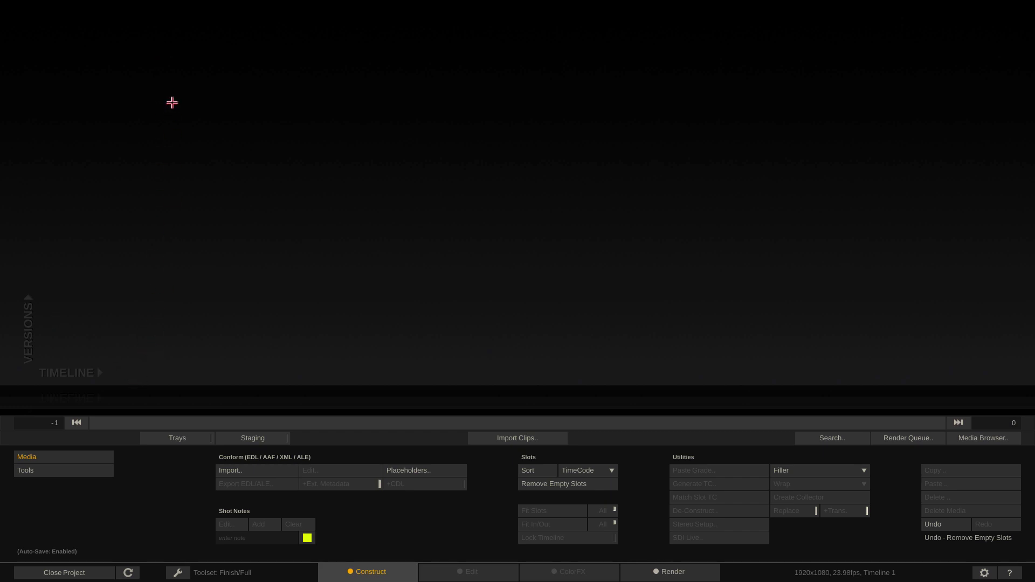
# - Open the Import Clips window to bring in the ASC125H deer clip
pyautogui.click(488, 438)
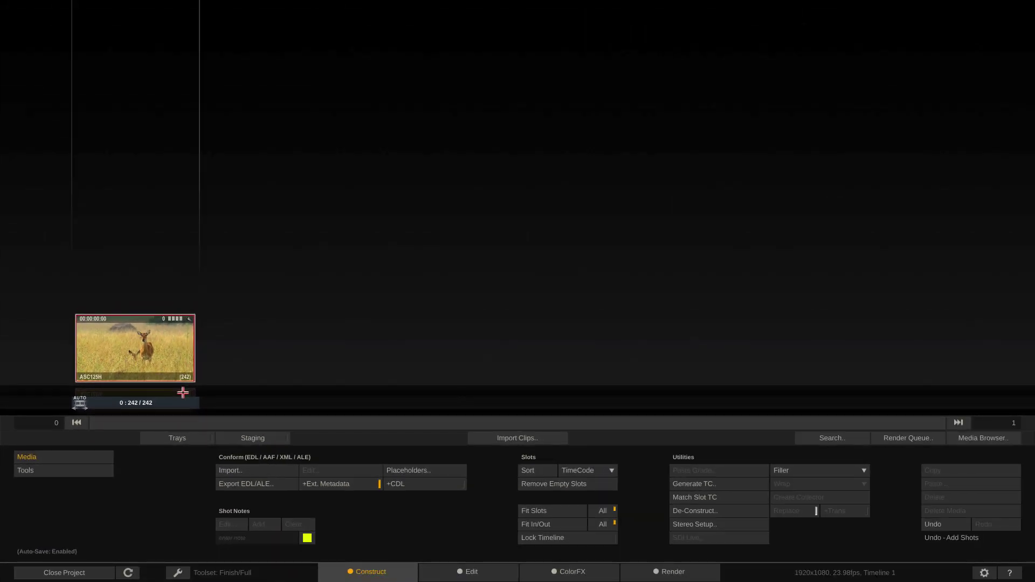
# - Create three additional versions of the ASC125H deer shot in ColorFX
pyautogui.click(561, 572)
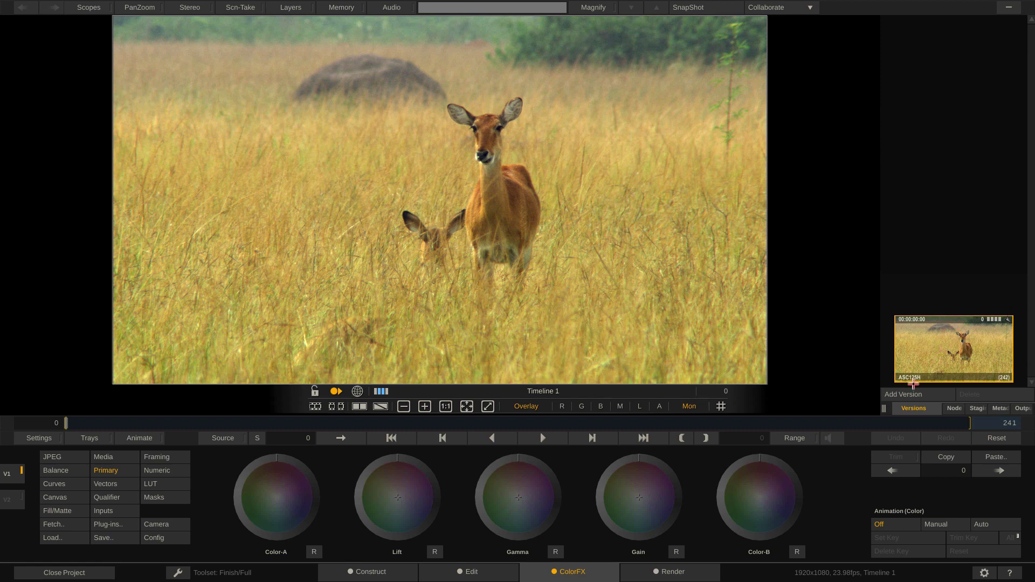
pyautogui.click(893, 394)
pyautogui.click(894, 394)
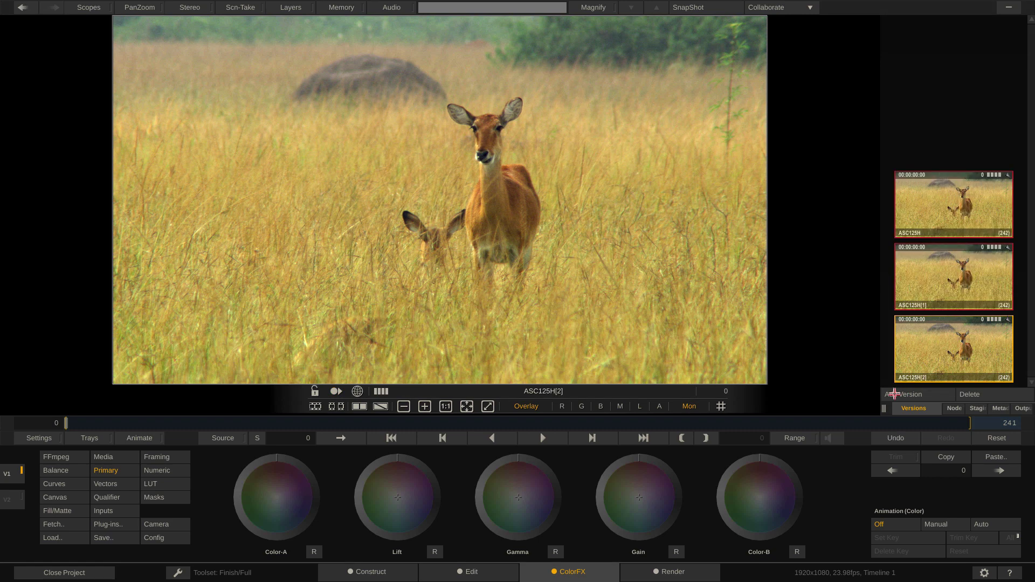
pyautogui.click(893, 395)
# - Tint ASC125H[2] green, ASC125H[1] purple and the original lime-green with Balance Offset, then view the stack
pyautogui.click(960, 278)
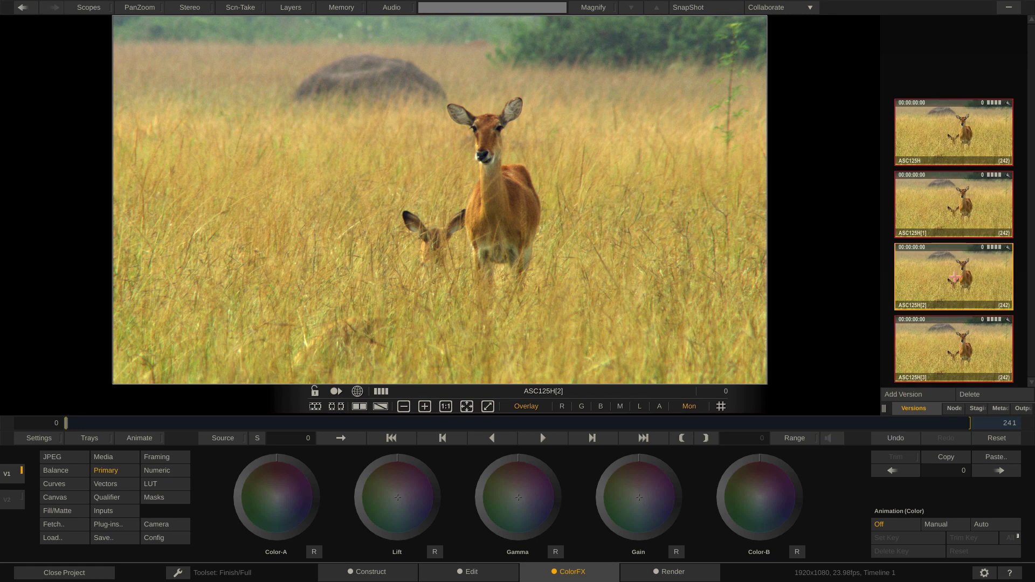
pyautogui.click(68, 470)
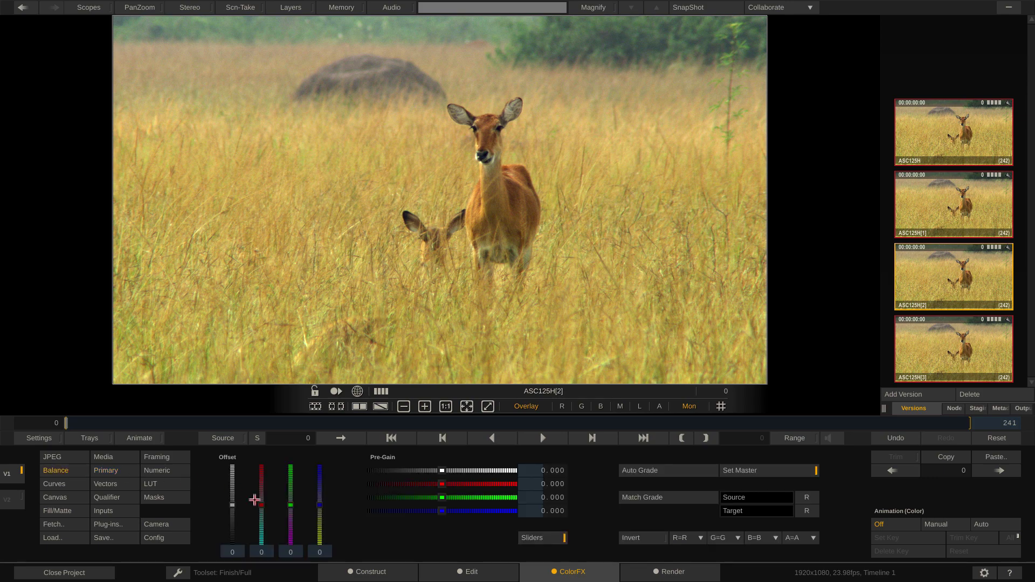
pyautogui.moveTo(256, 503)
pyautogui.mouseDown()
pyautogui.moveTo(261, 488)
pyautogui.moveTo(263, 518)
pyautogui.mouseUp()
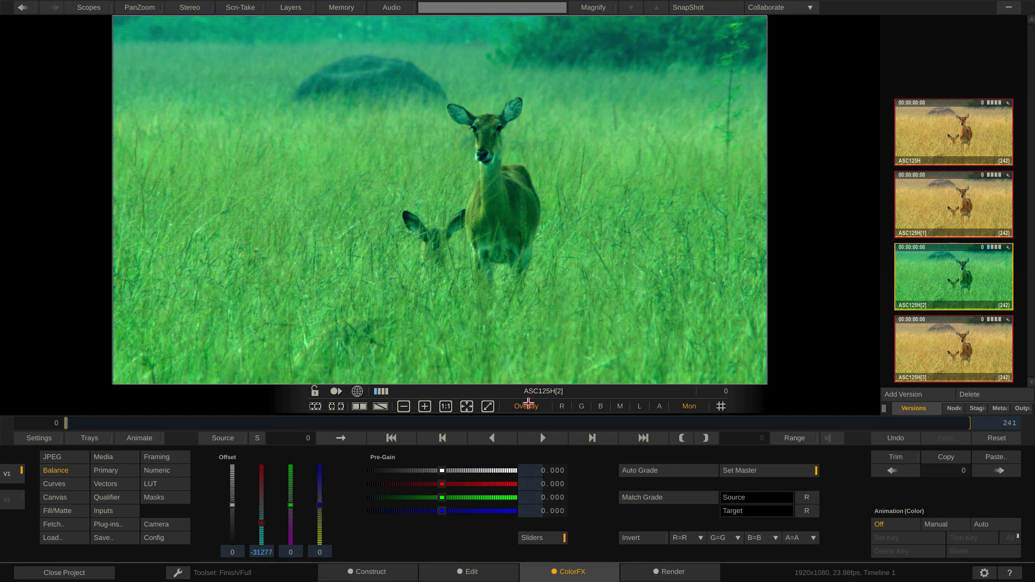
pyautogui.click(934, 213)
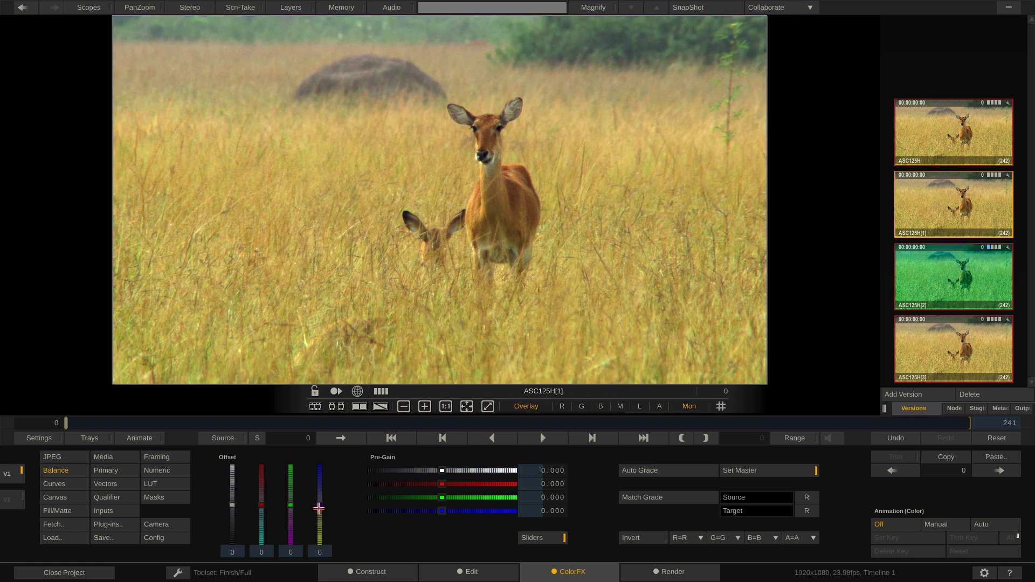
pyautogui.moveTo(320, 507); pyautogui.dragTo(325, 475)
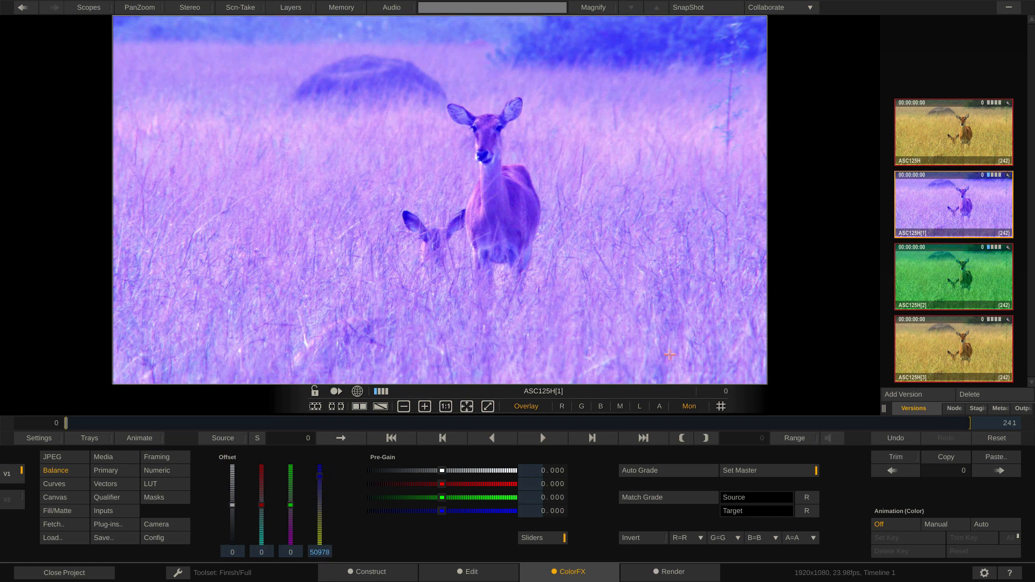
pyautogui.click(932, 128)
pyautogui.moveTo(292, 505); pyautogui.dragTo(319, 527)
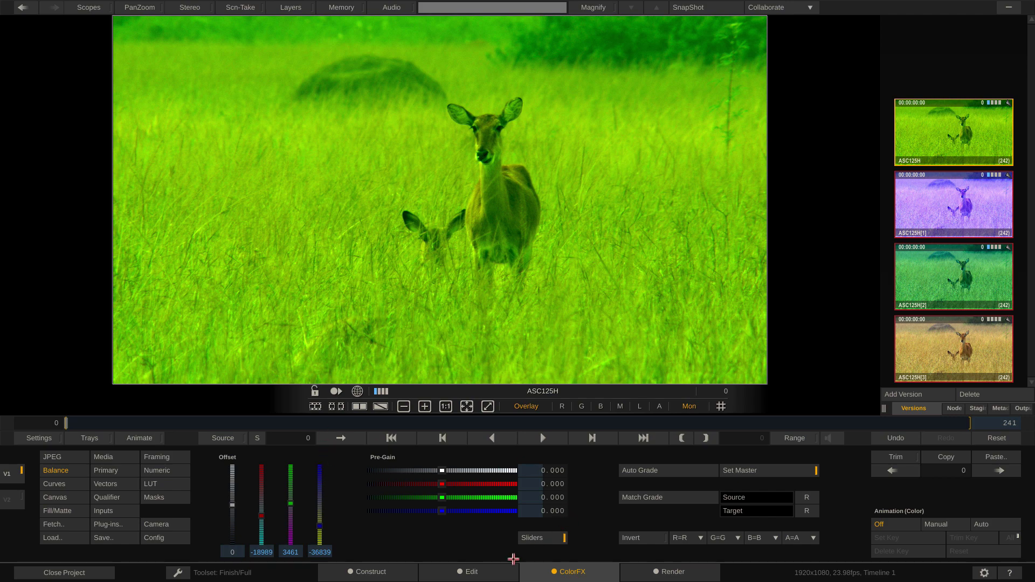
pyautogui.click(391, 570)
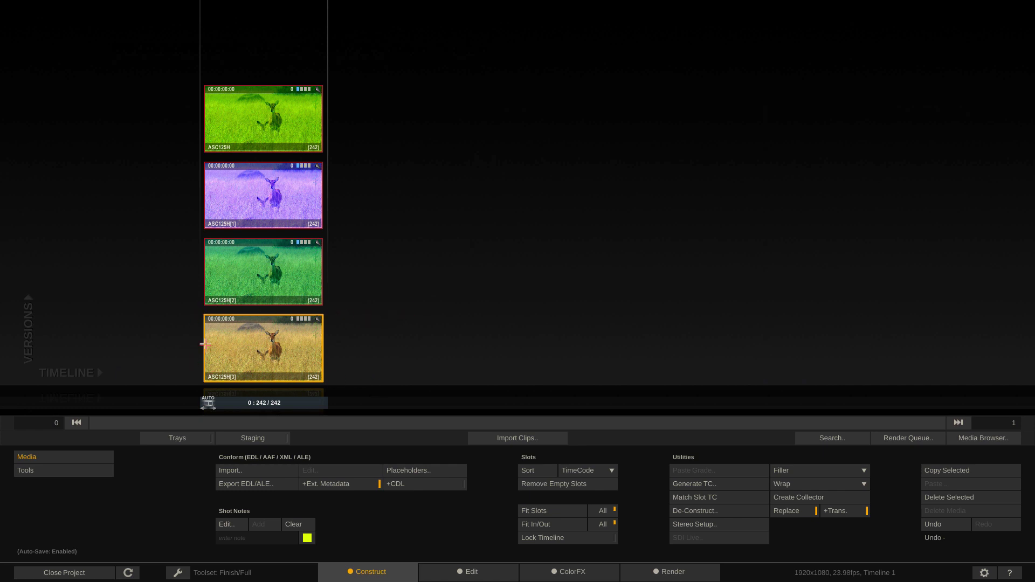
pyautogui.click(247, 280)
pyautogui.moveTo(302, 268); pyautogui.dragTo(284, 382)
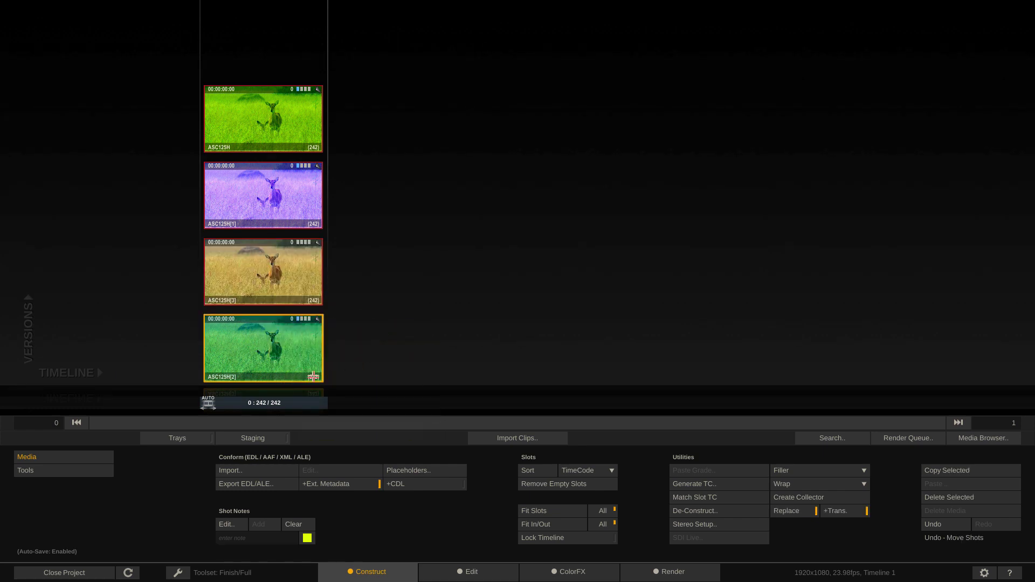
pyautogui.click(557, 571)
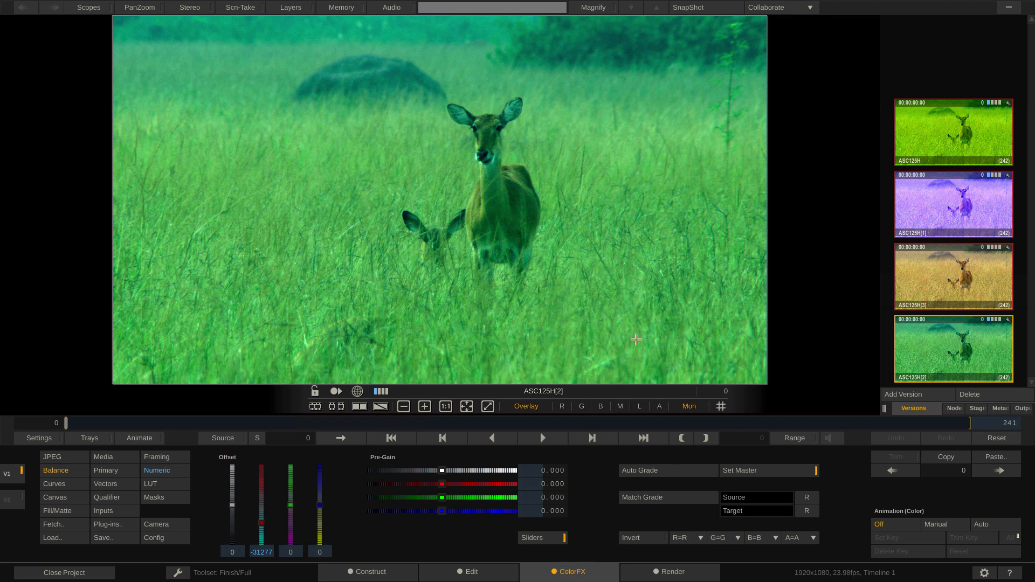
pyautogui.moveTo(959, 343); pyautogui.dragTo(941, 242)
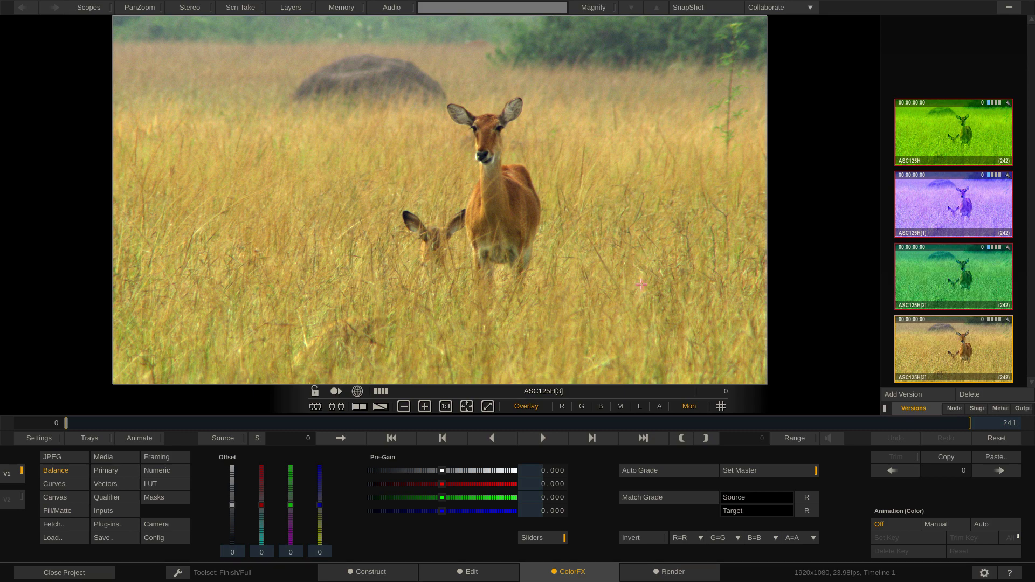
pyautogui.click(397, 573)
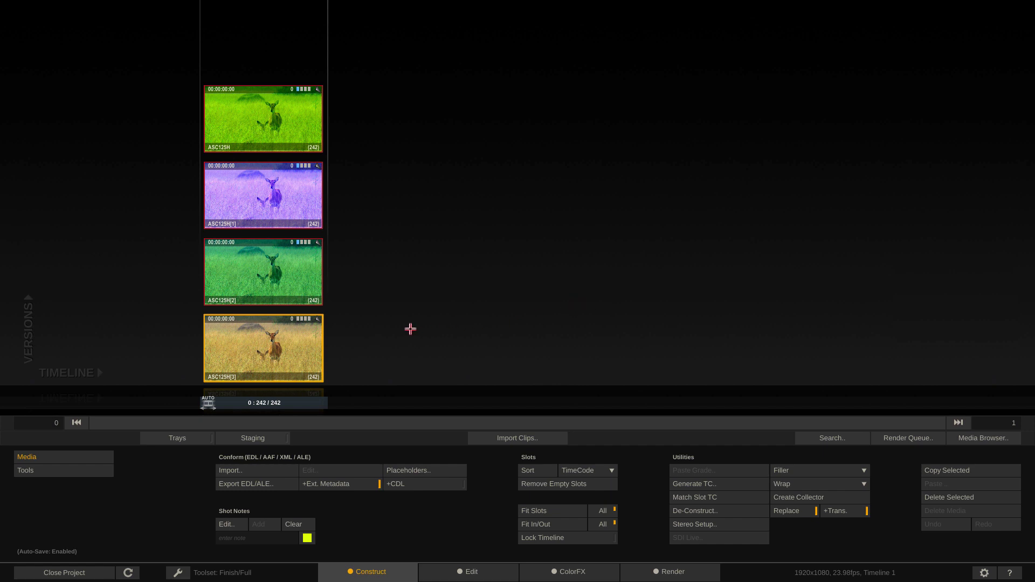
# - Delete versions ASC125H, ASC125H[1] and ASC125H[2], then select ASC125H[3] and start its shot note
pyautogui.click(306, 279)
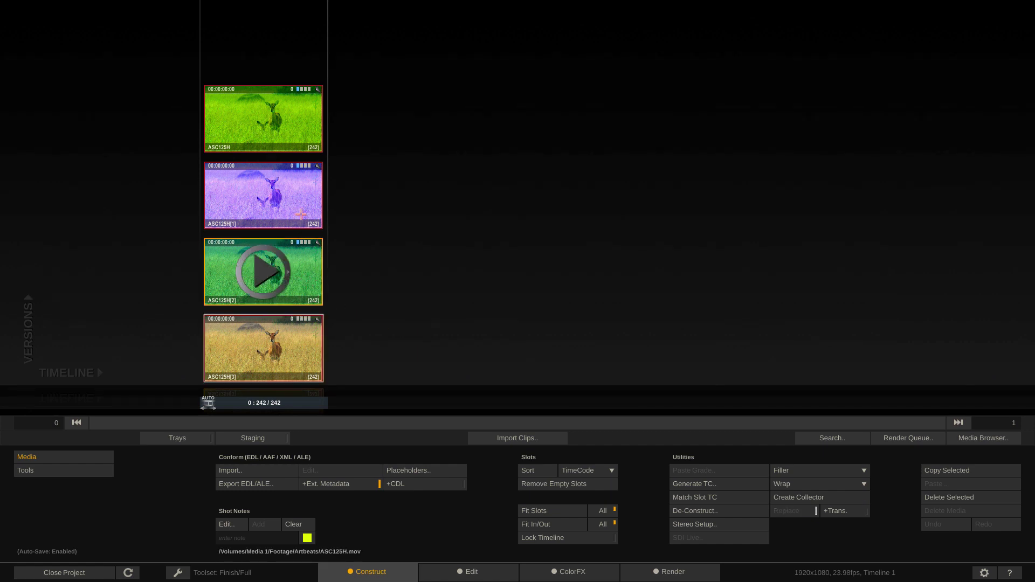
pyautogui.keyDown('shift'); pyautogui.click(301, 210); pyautogui.keyUp('shift')
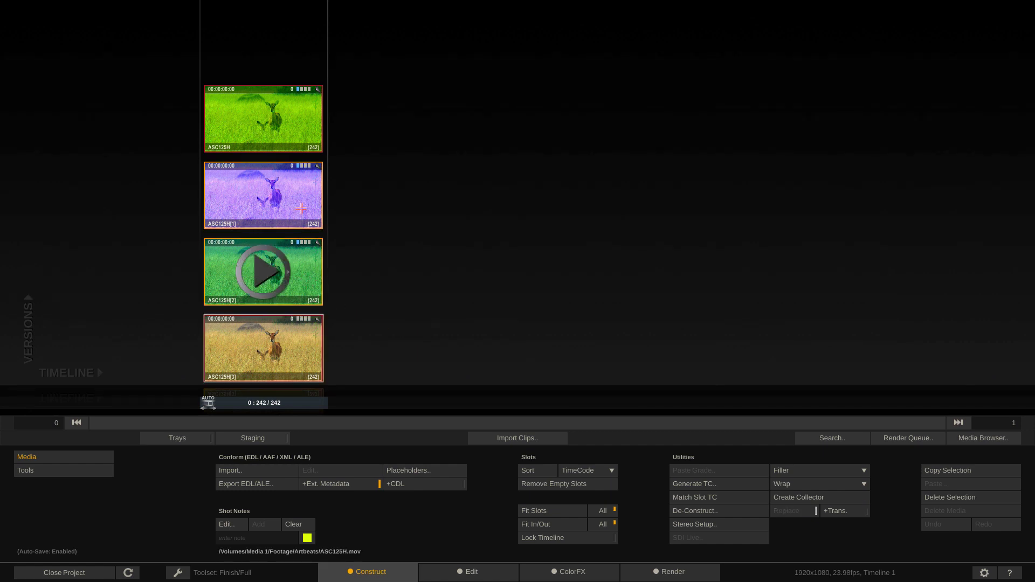
pyautogui.keyDown('shift'); pyautogui.click(302, 126); pyautogui.keyUp('shift')
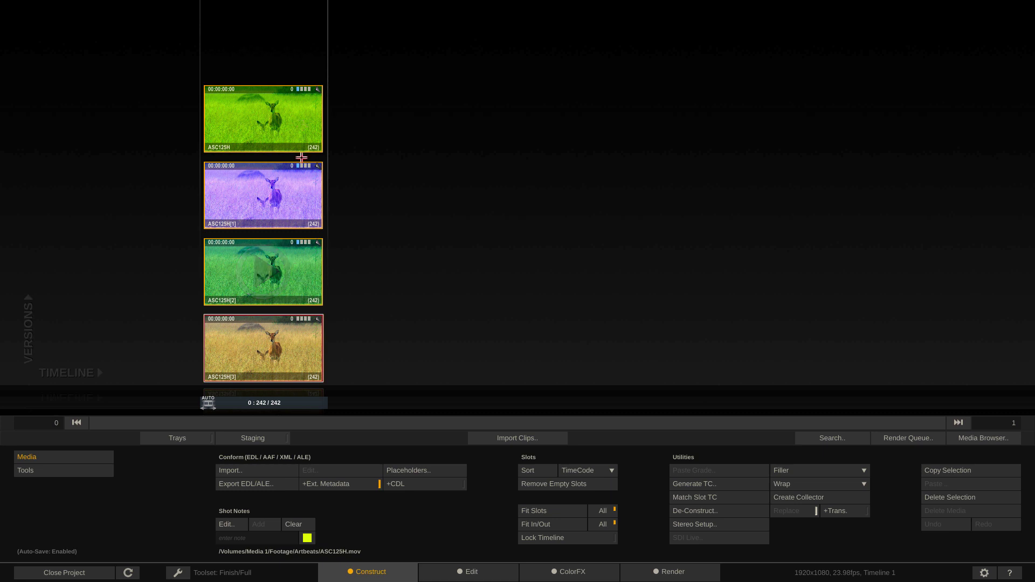
pyautogui.press('Delete')
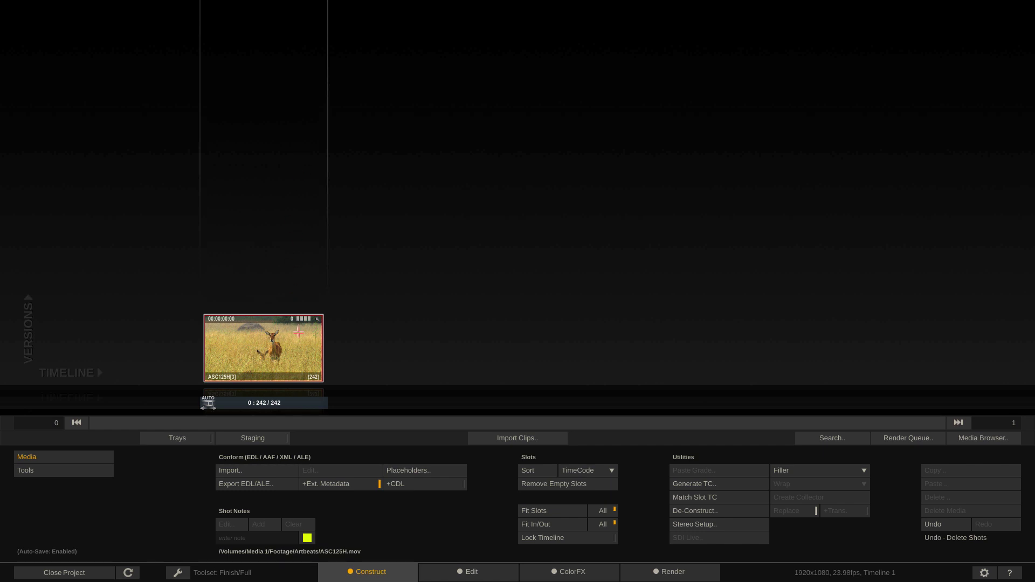
pyautogui.click(298, 334)
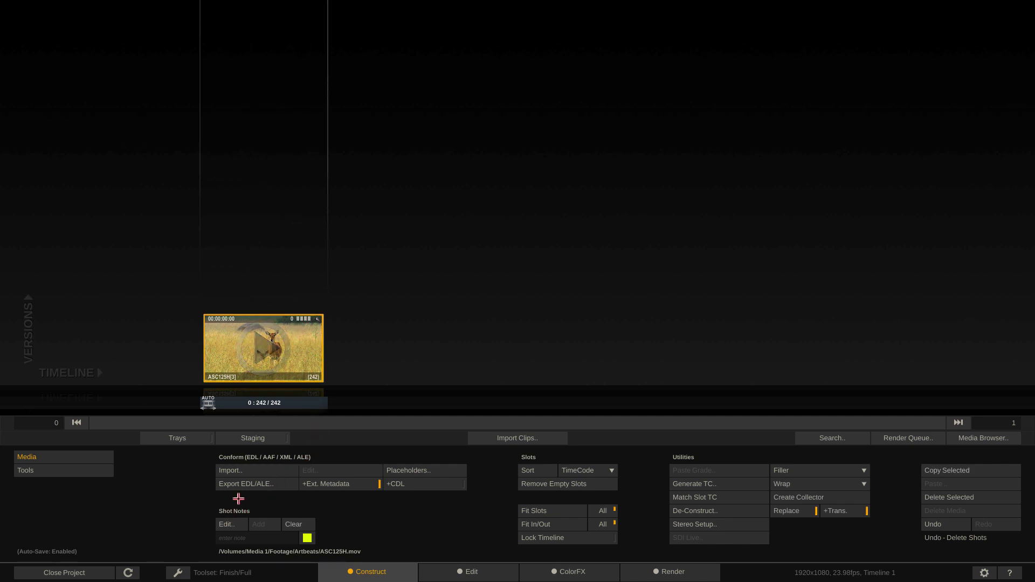
pyautogui.click(266, 536)
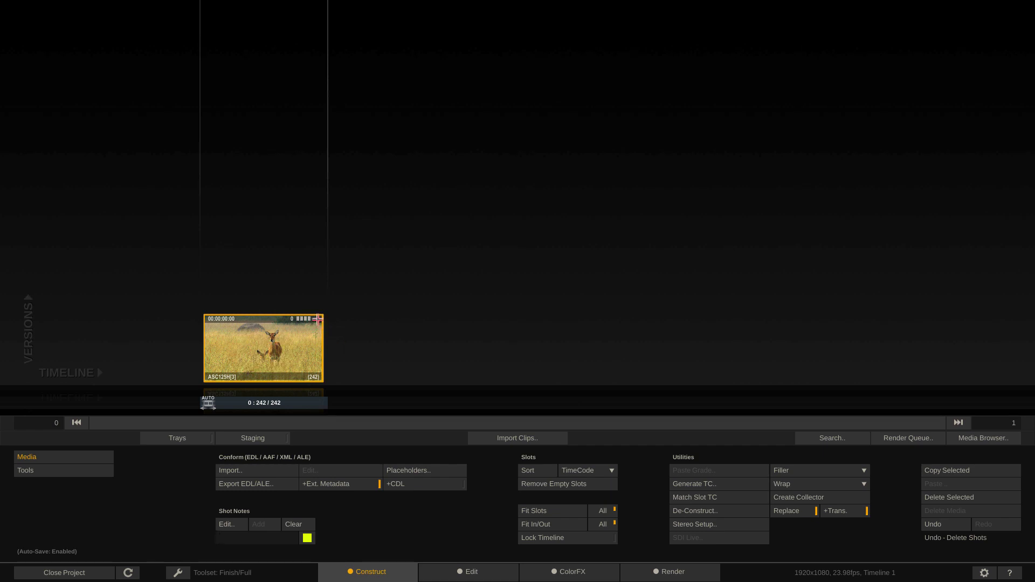
pyautogui.click(318, 319)
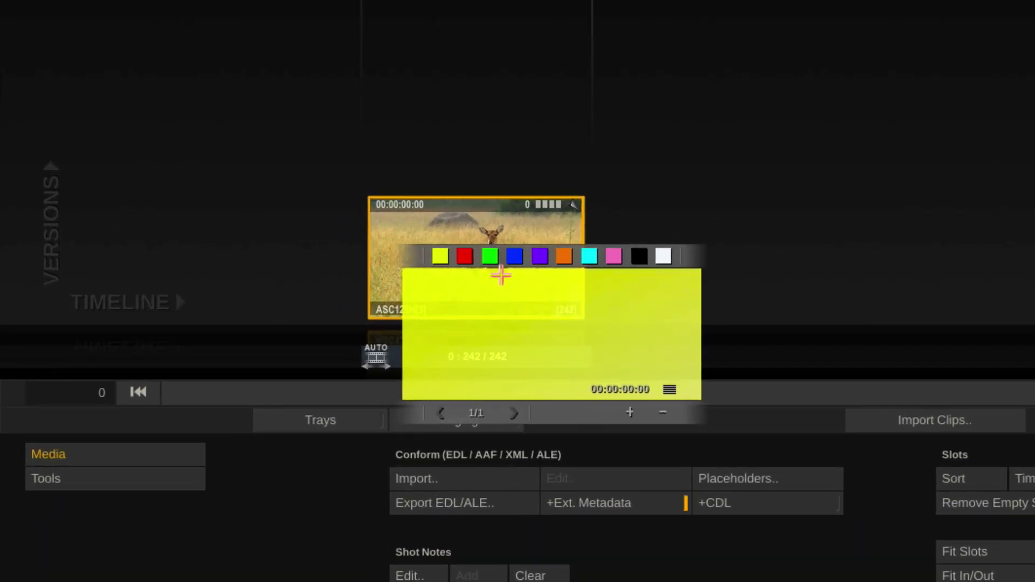
pyautogui.write('This is a great shot of de')
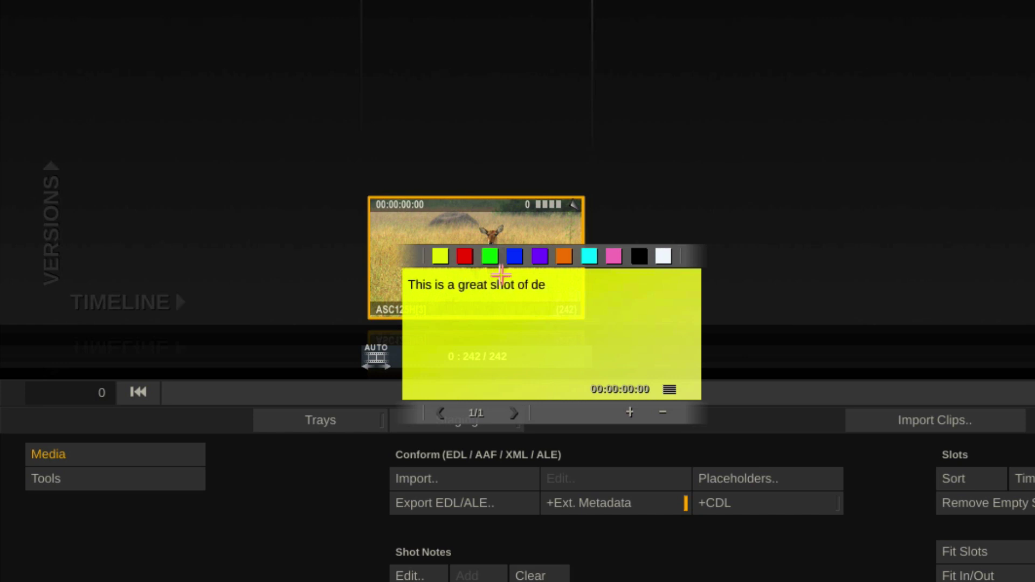
pyautogui.write('er, that are probably not deer')
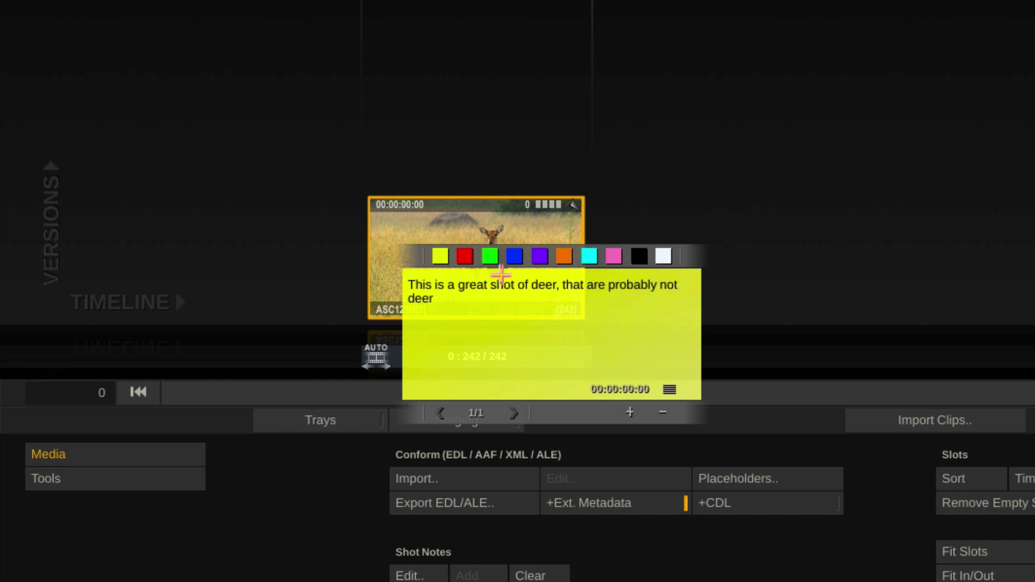
pyautogui.write('.')
pyautogui.click(694, 118)
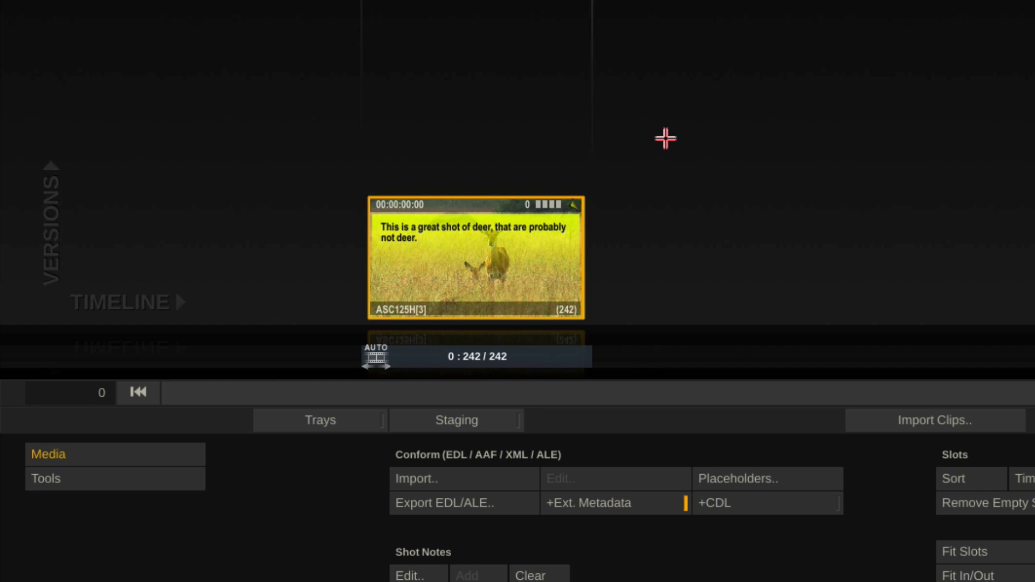
pyautogui.click(574, 205)
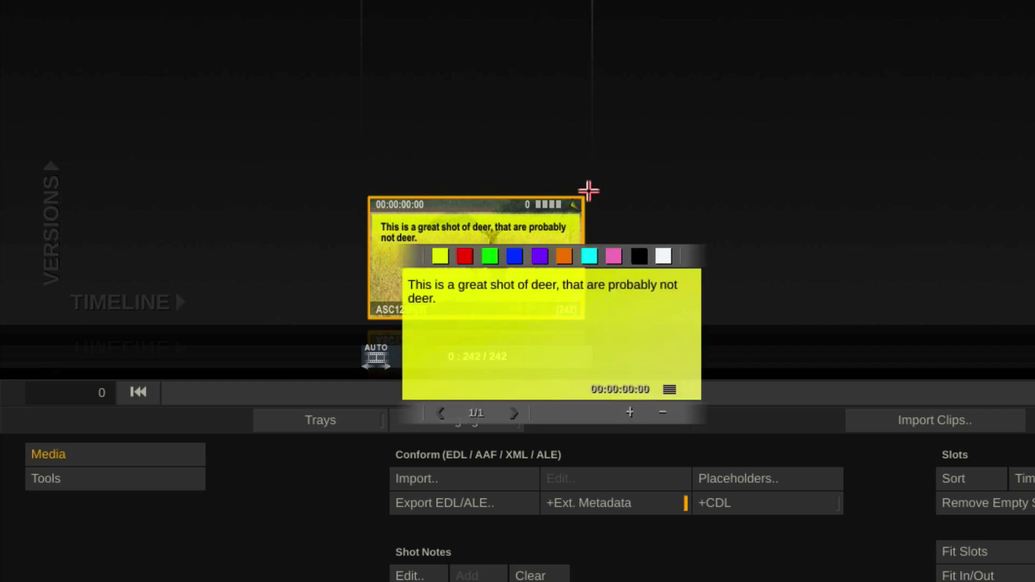
pyautogui.click(663, 412)
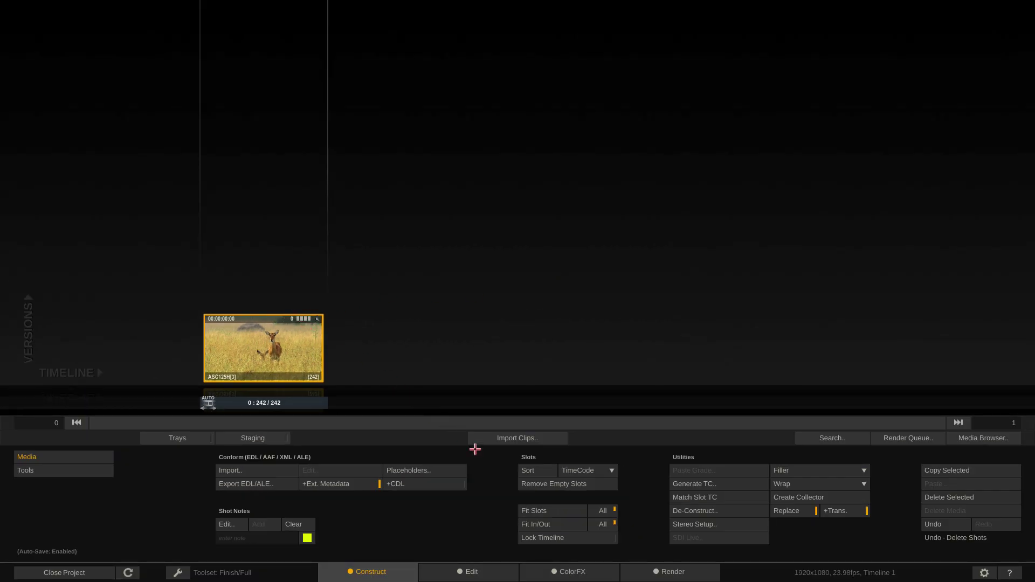
# - Give ASC125H[3] a strong magenta tint using the Primary Color-A wheel
pyautogui.click(576, 569)
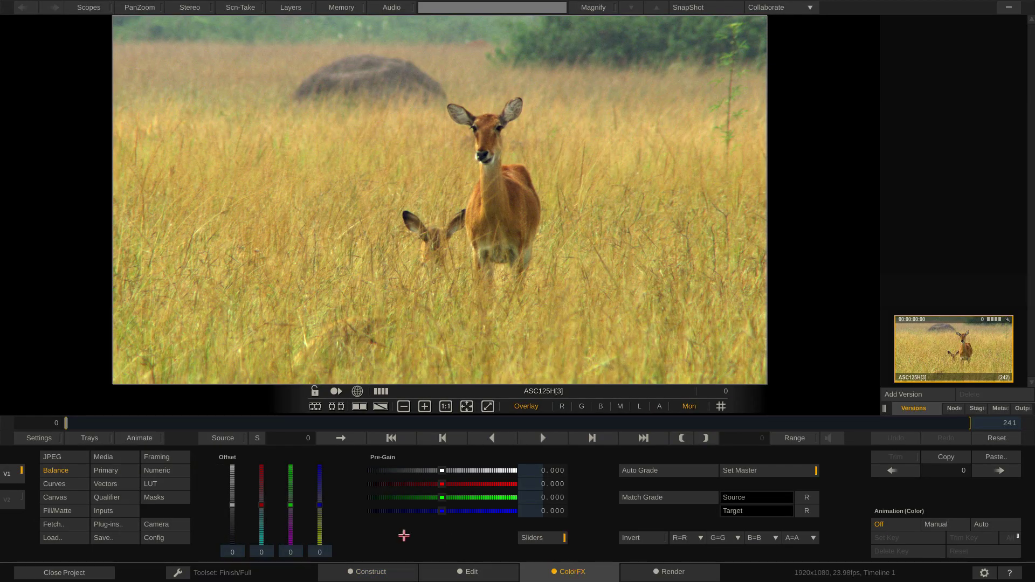
pyautogui.click(107, 469)
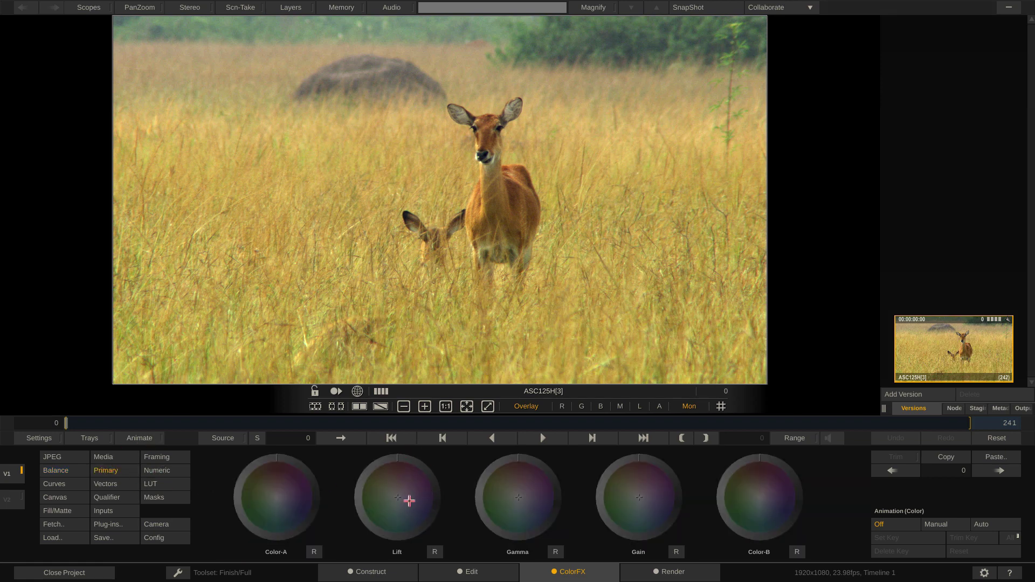
pyautogui.moveTo(277, 497); pyautogui.dragTo(365, 416)
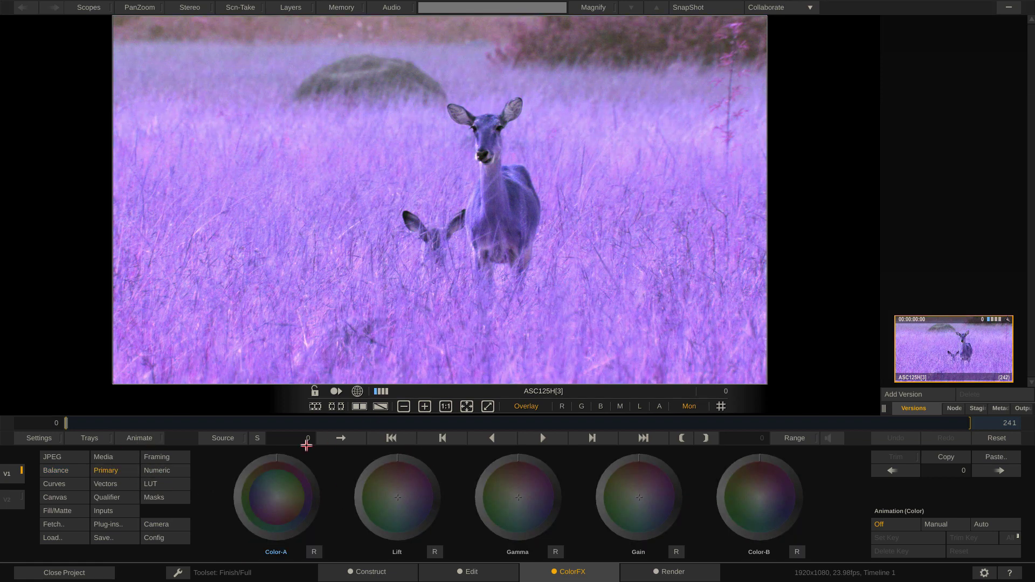
pyautogui.moveTo(303, 445); pyautogui.dragTo(267, 454)
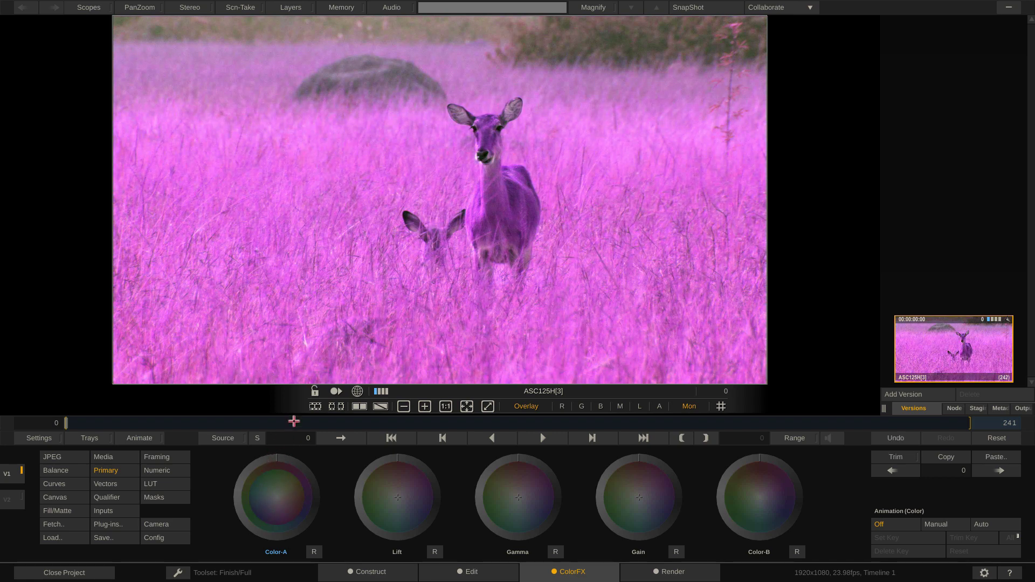
pyautogui.click(377, 571)
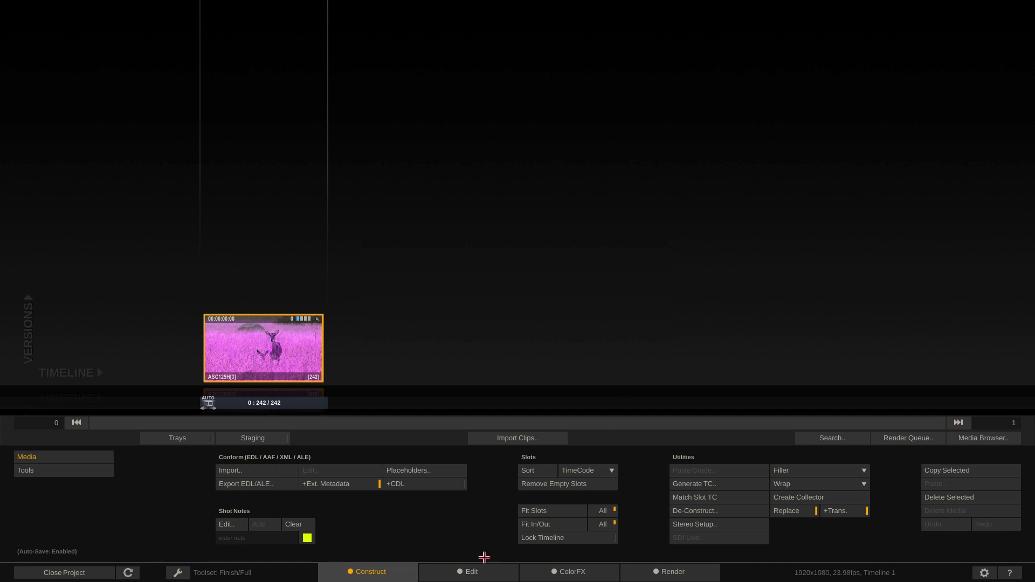
# - Inspect the magenta deer clip on the Edit timeline with layers shown, then return to grading it
pyautogui.click(476, 572)
pyautogui.click(3, 224)
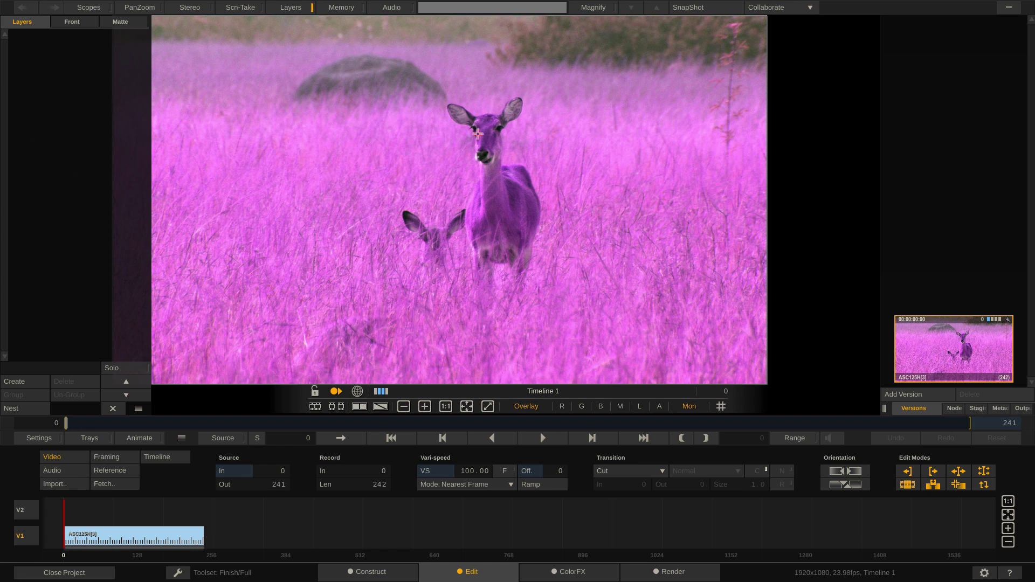
pyautogui.click(478, 133)
pyautogui.click(554, 575)
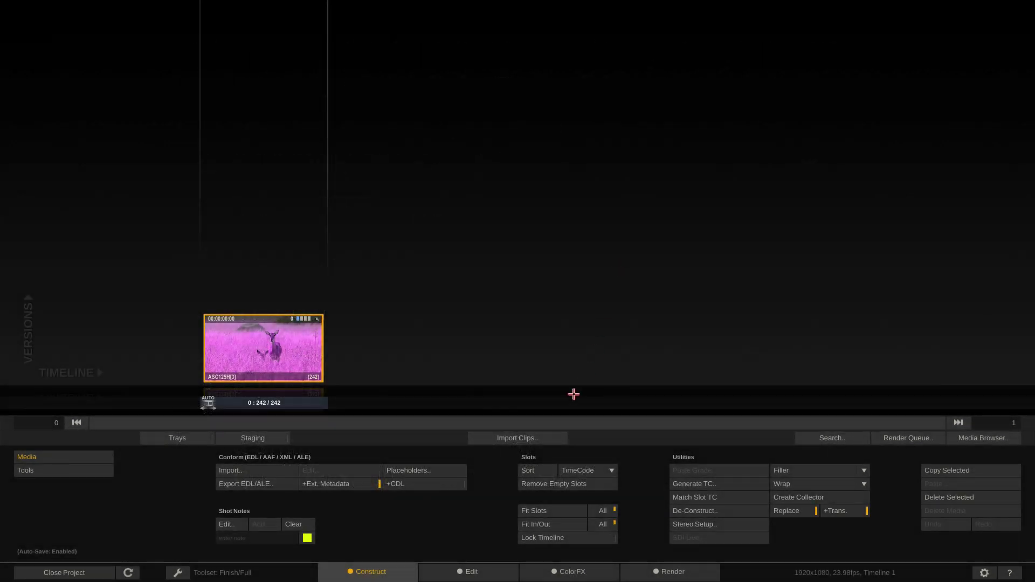
# - Reset the deer shot's Primary grade to natural colours and scrub through it in ColorFX
pyautogui.click(591, 566)
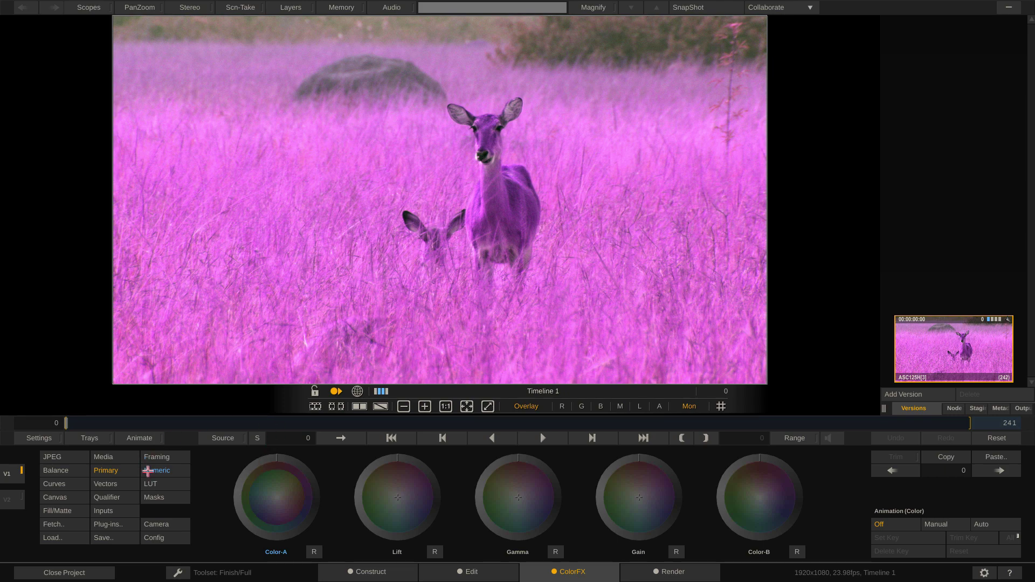
pyautogui.click(989, 438)
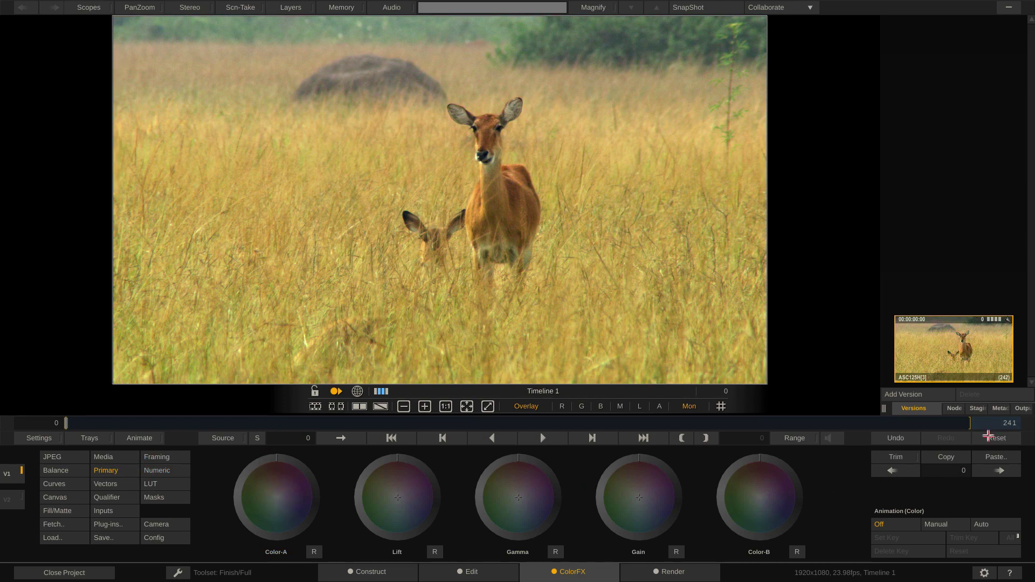
pyautogui.click(370, 570)
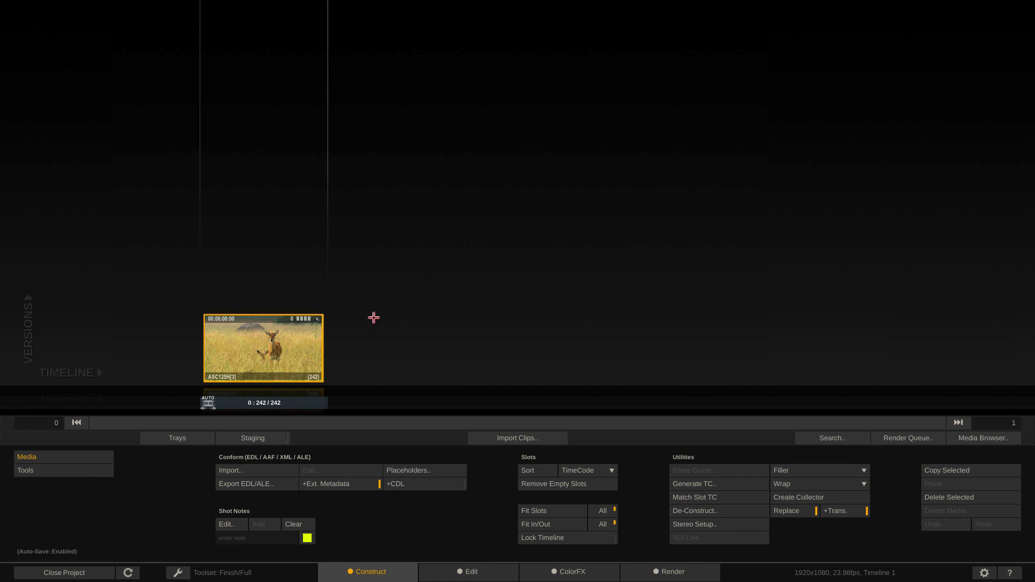
pyautogui.click(262, 345)
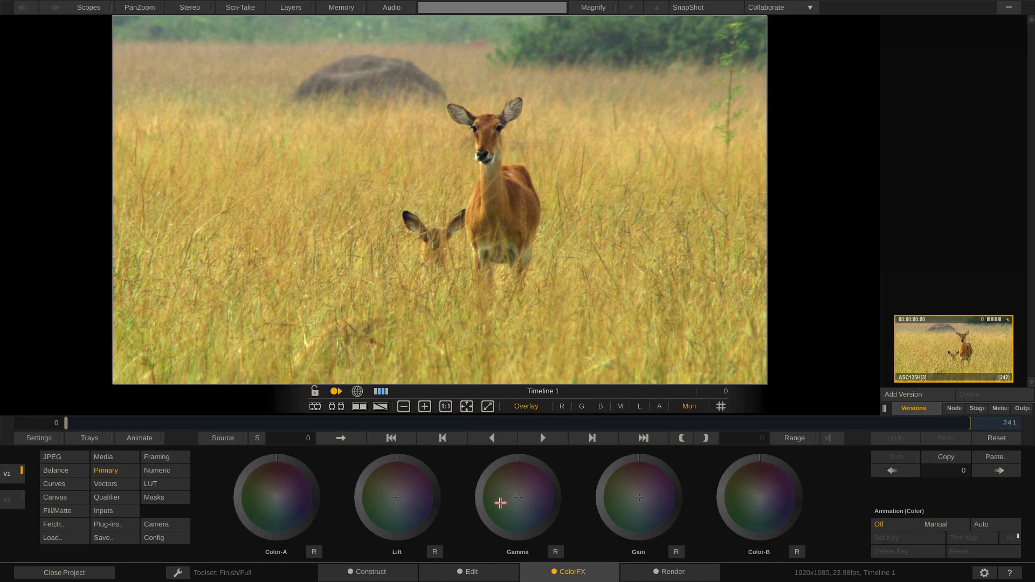
pyautogui.click(473, 576)
pyautogui.click(566, 572)
pyautogui.moveTo(359, 423); pyautogui.dragTo(43, 412)
# - Rewind to frame 0 and skim the natural deer shot's slot thumbnail around frame 125
pyautogui.click(371, 571)
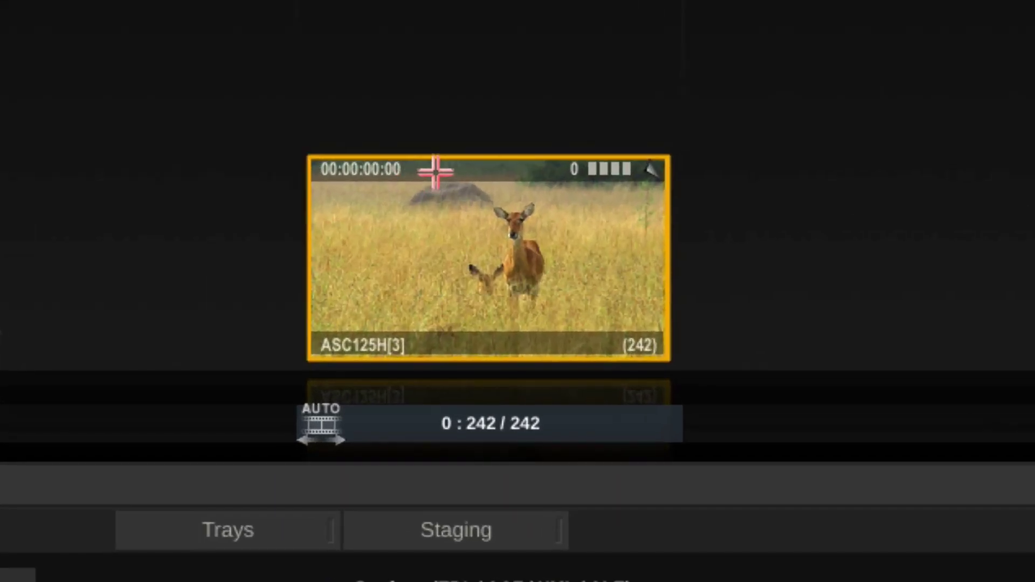
pyautogui.moveTo(296, 279); pyautogui.dragTo(314, 278)
pyautogui.moveTo(468, 169); pyautogui.dragTo(532, 168)
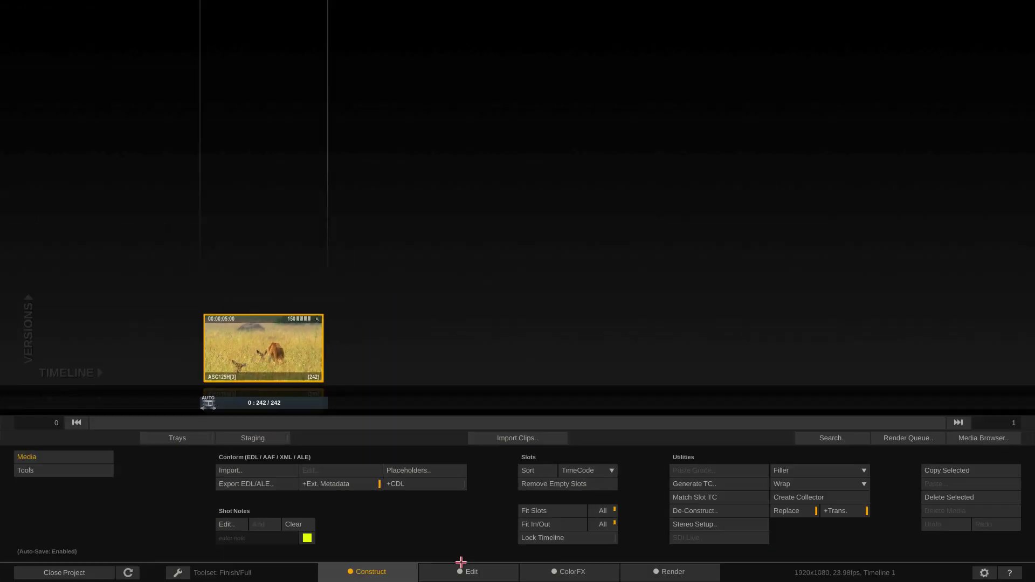
pyautogui.click(468, 569)
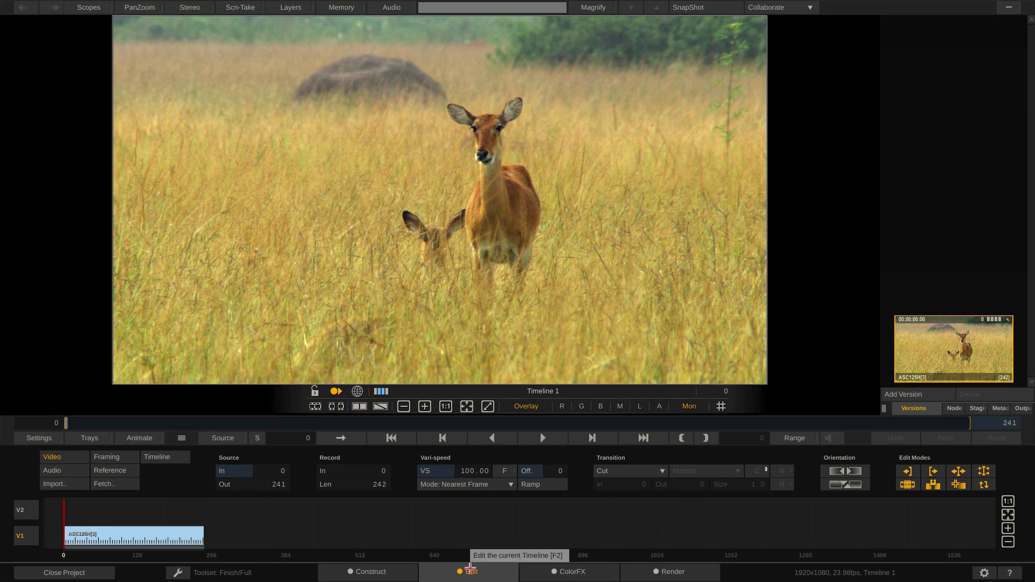
pyautogui.click(388, 571)
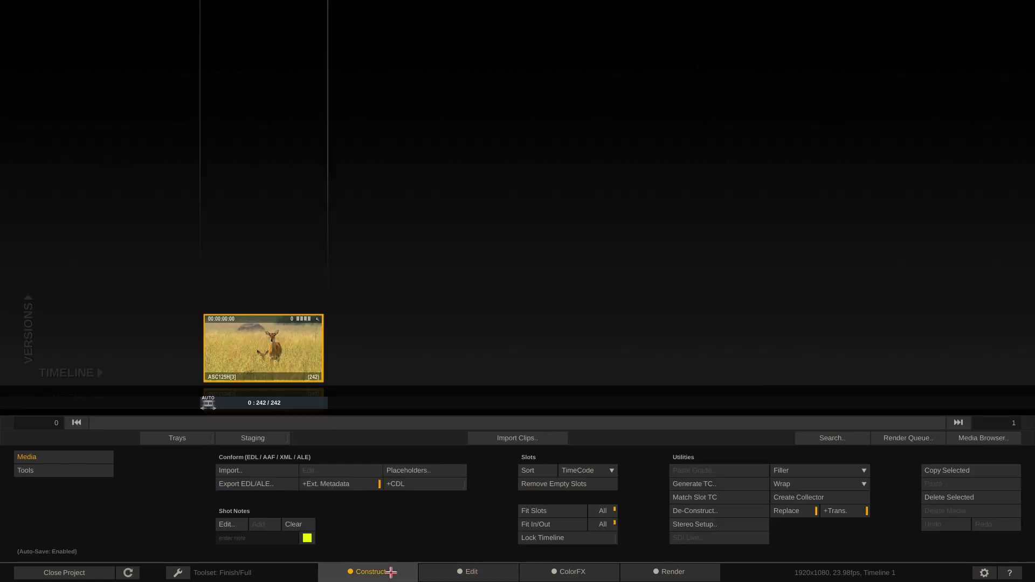
pyautogui.click(985, 573)
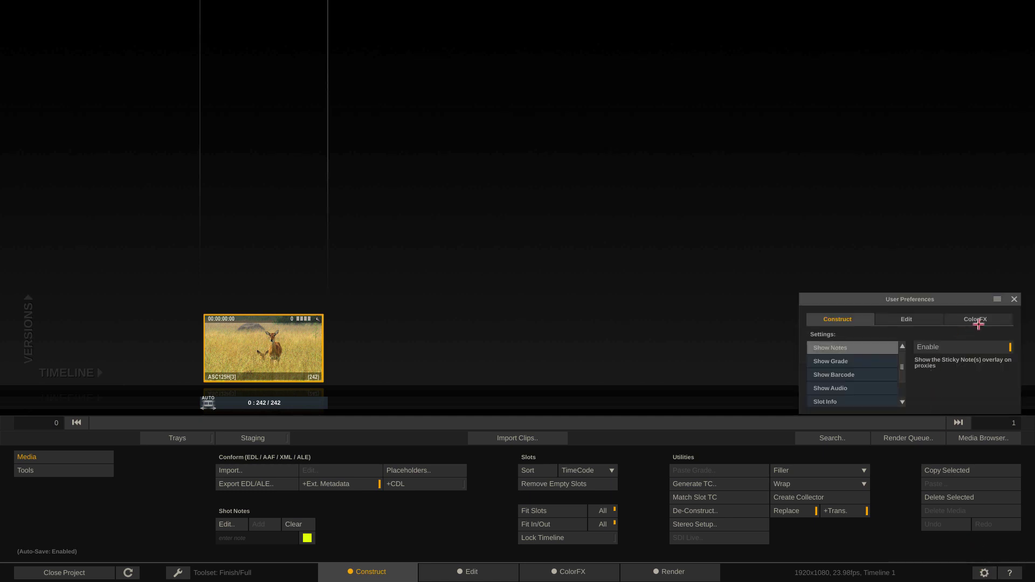
pyautogui.moveTo(997, 299); pyautogui.dragTo(534, 265)
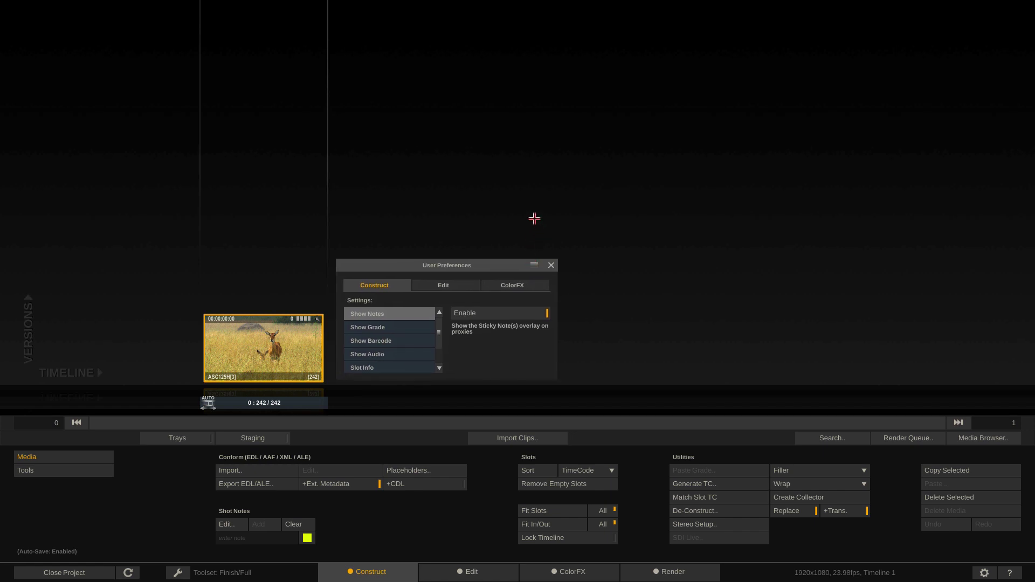
pyautogui.click(368, 368)
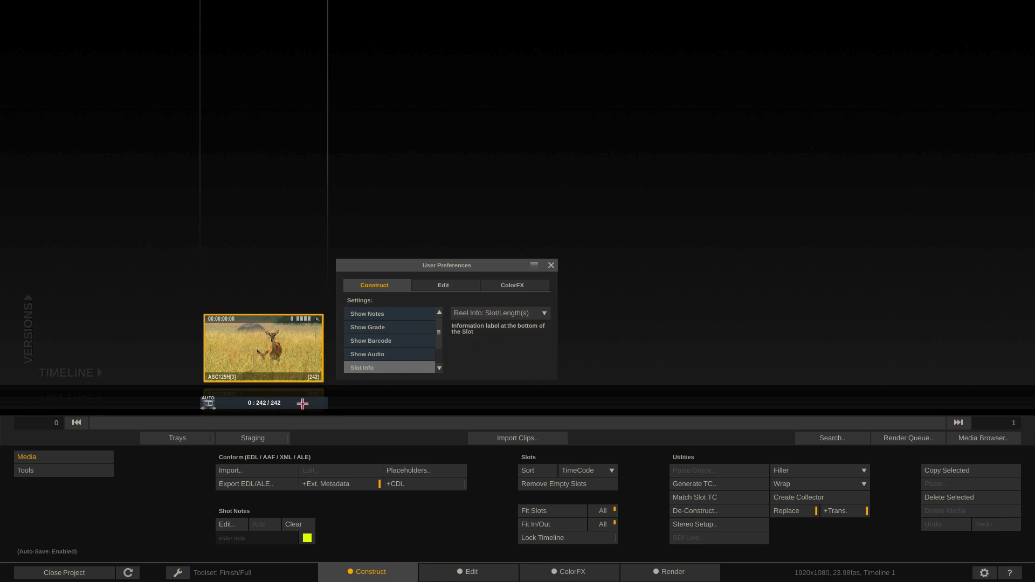
pyautogui.click(540, 318)
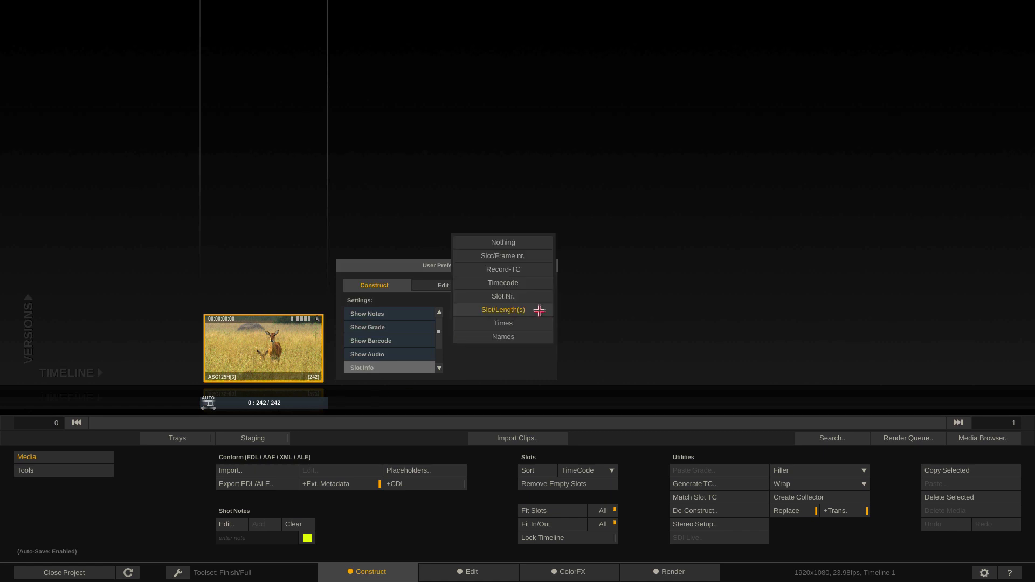
pyautogui.click(519, 283)
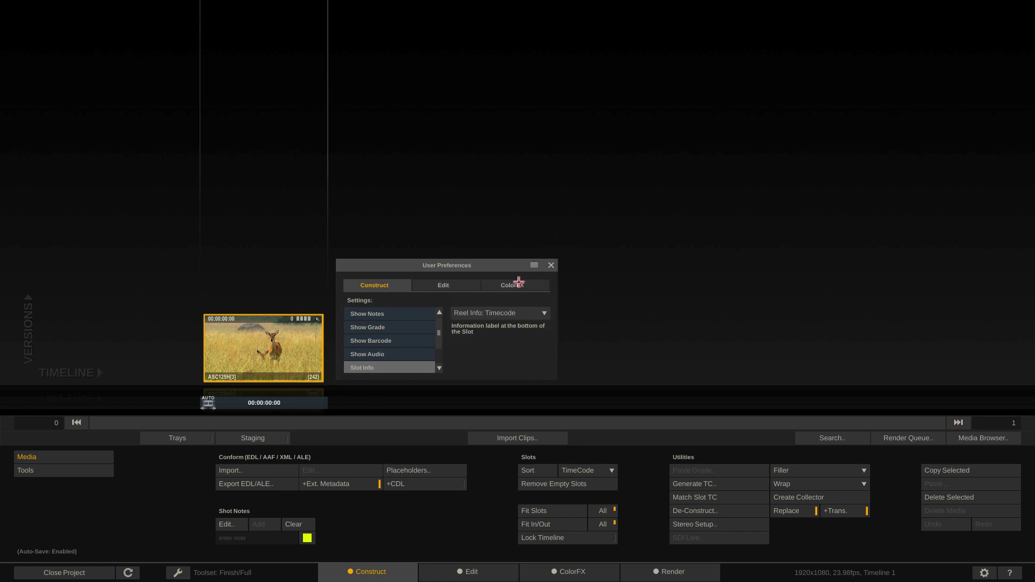
pyautogui.click(513, 311)
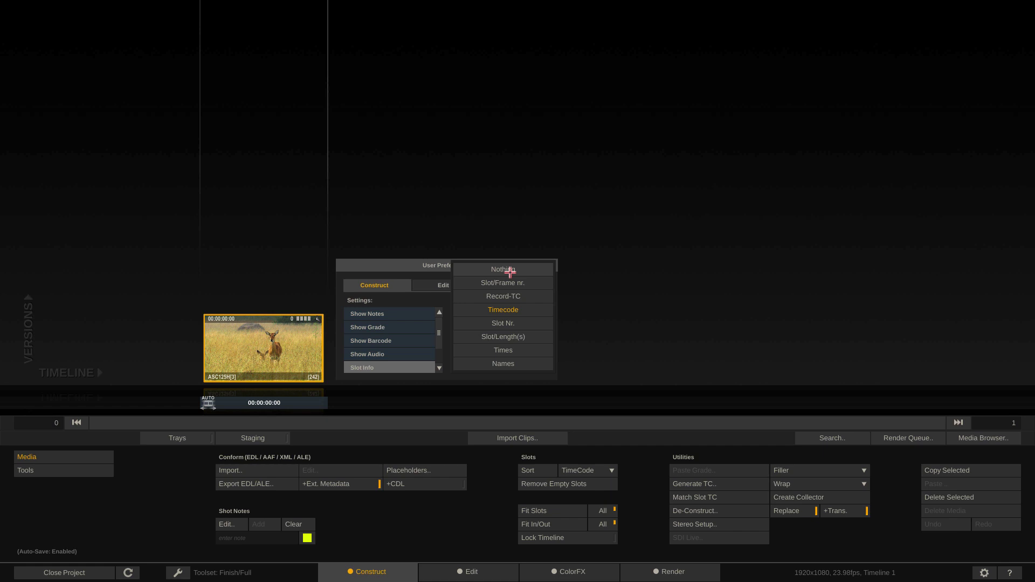
pyautogui.click(508, 336)
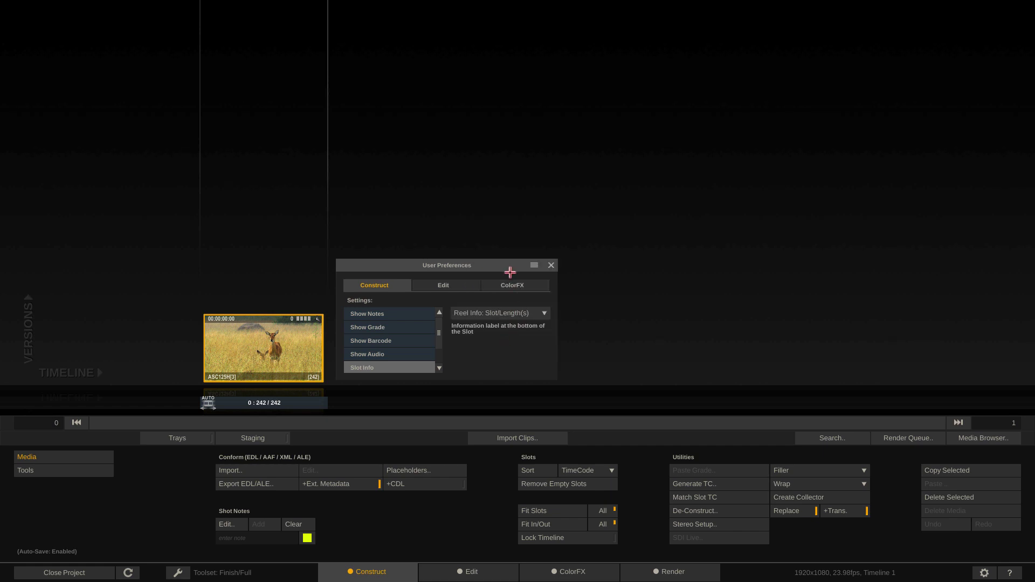
pyautogui.moveTo(463, 266); pyautogui.dragTo(524, 264)
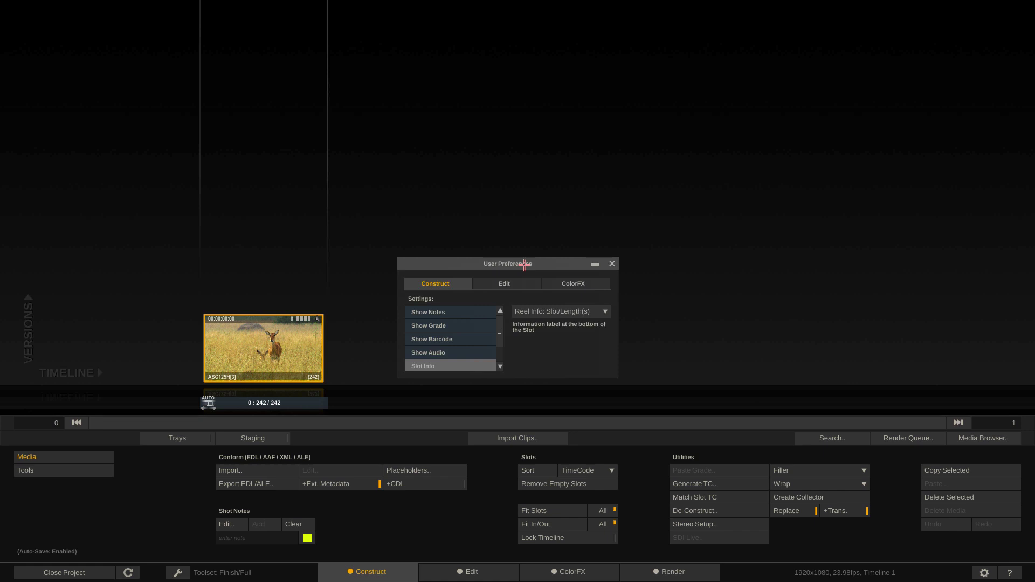
pyautogui.click(612, 263)
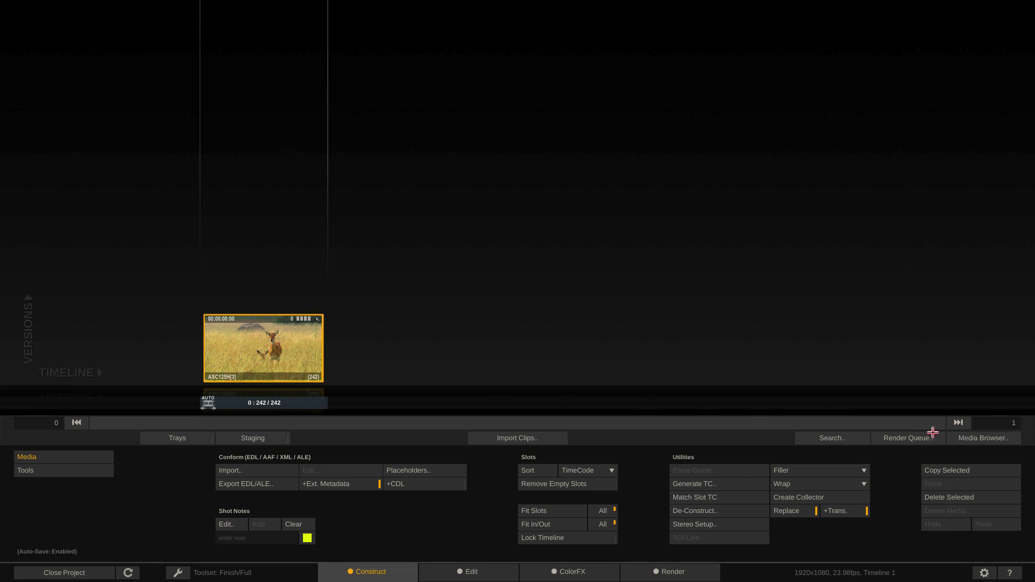
pyautogui.click(969, 437)
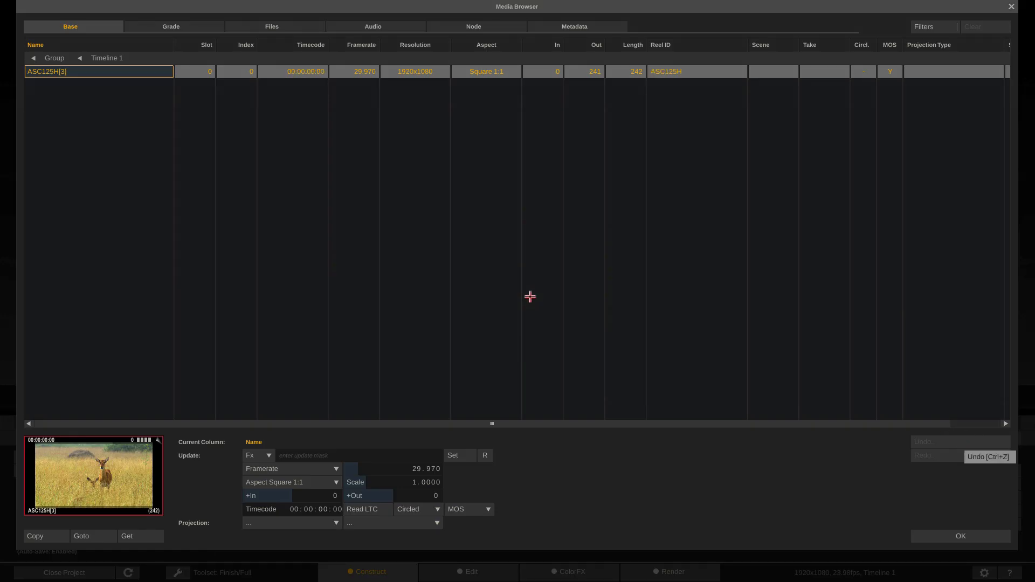
pyautogui.click(963, 535)
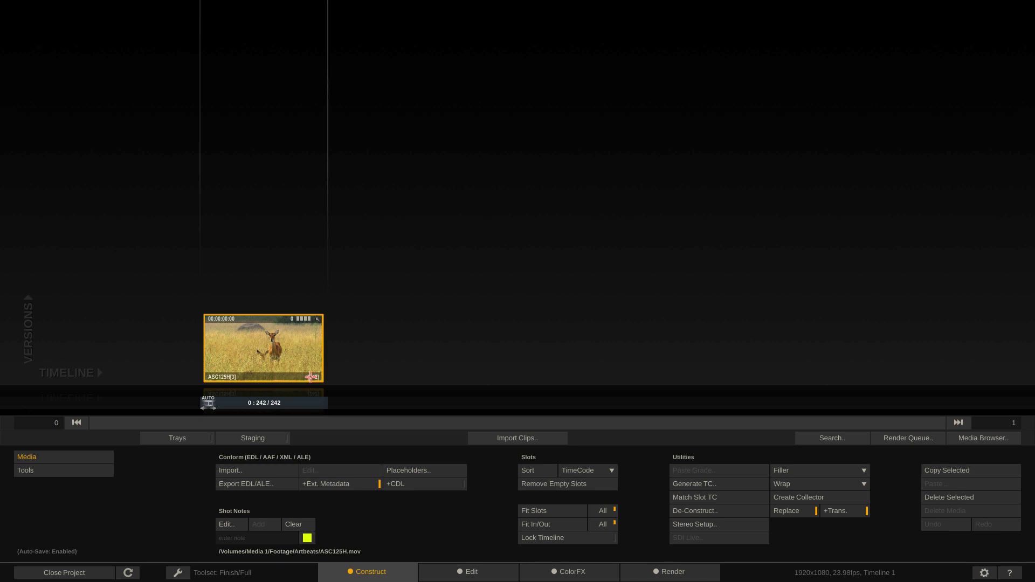
# - Set the deer clip's colour space to Rec709 in its Shot Properties
pyautogui.doubleClick(296, 376)
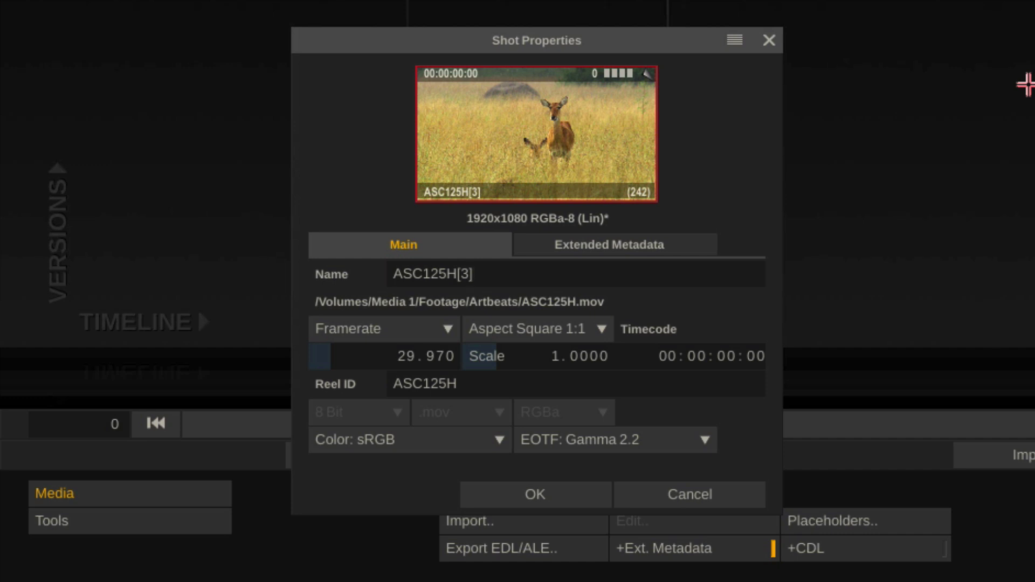
pyautogui.click(494, 435)
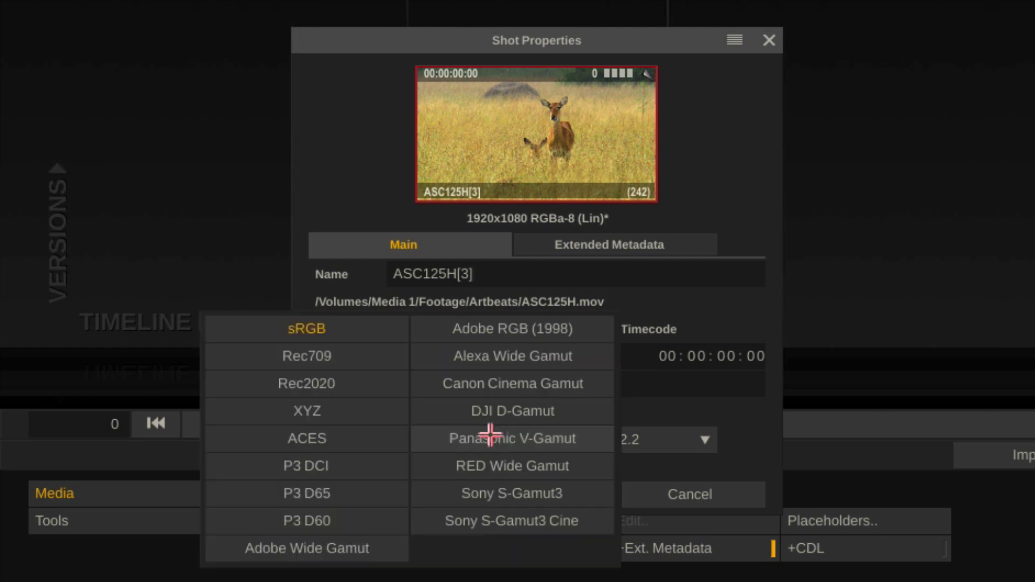
pyautogui.click(370, 357)
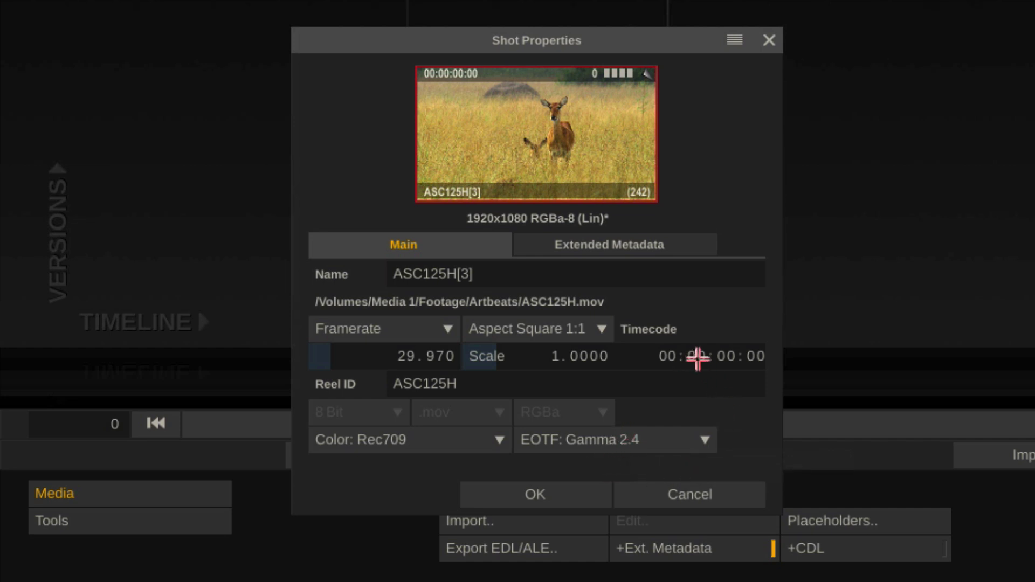
# - Reset its timecode to 00:00:00:00 with the keypad and view the extended metadata
pyautogui.moveTo(698, 358)
pyautogui.mouseDown()
pyautogui.moveTo(707, 340)
pyautogui.moveTo(716, 356)
pyautogui.moveTo(679, 347)
pyautogui.moveTo(728, 359)
pyautogui.moveTo(714, 340)
pyautogui.moveTo(690, 342)
pyautogui.mouseUp()
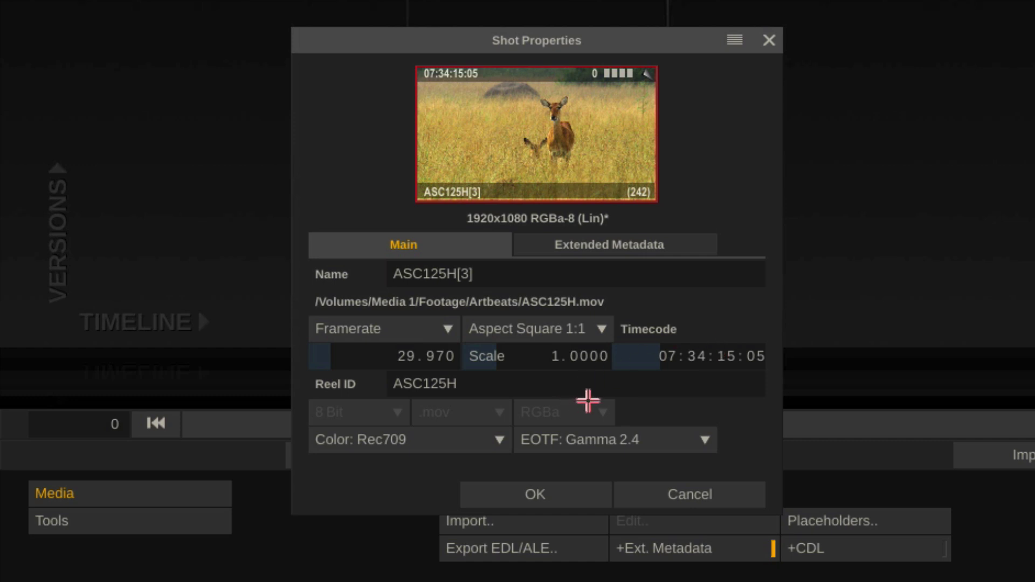
pyautogui.click(664, 357)
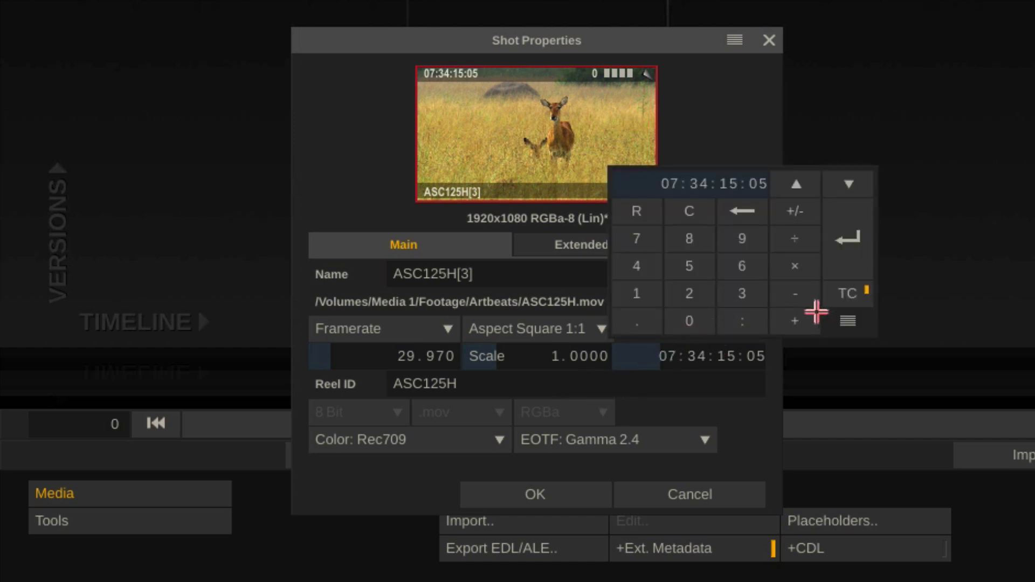
pyautogui.doubleClick(689, 321)
pyautogui.doubleClick(689, 322)
pyautogui.doubleClick(690, 322)
pyautogui.doubleClick(690, 322)
pyautogui.click(843, 245)
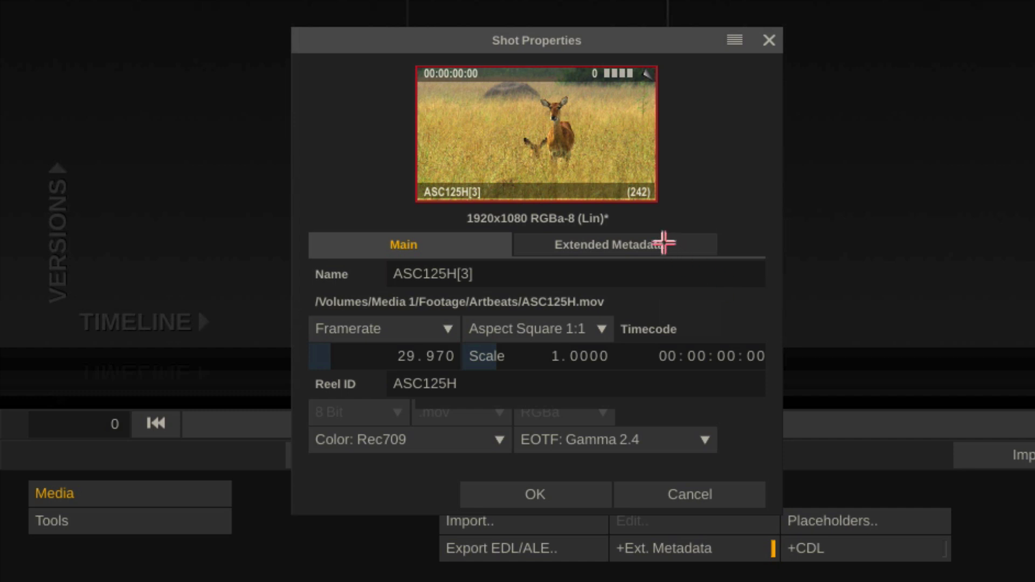
pyautogui.click(665, 244)
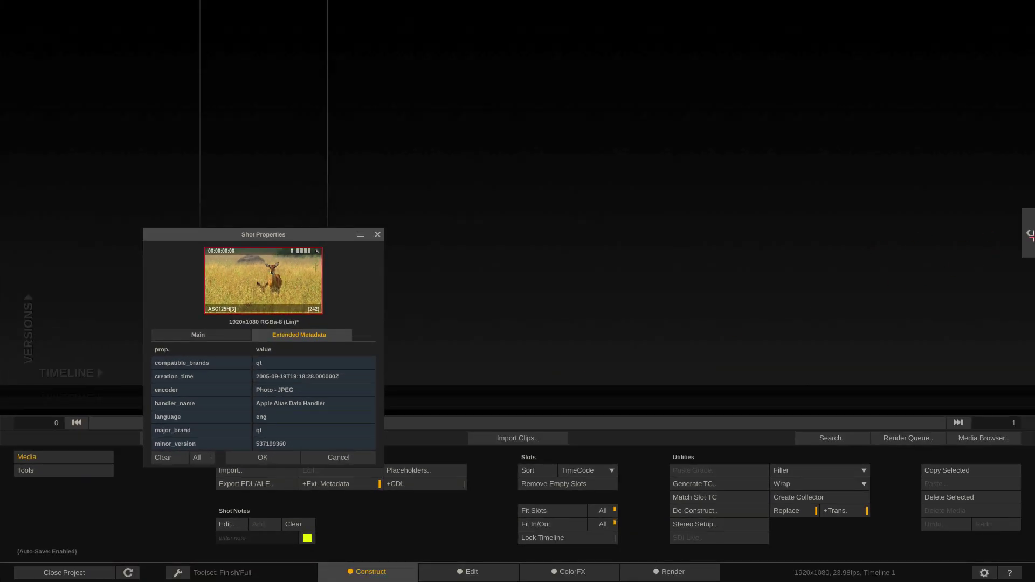
# - Accept the shot properties and show the metadata panel listing Rec709 and Gamma 2.4
pyautogui.click(1030, 236)
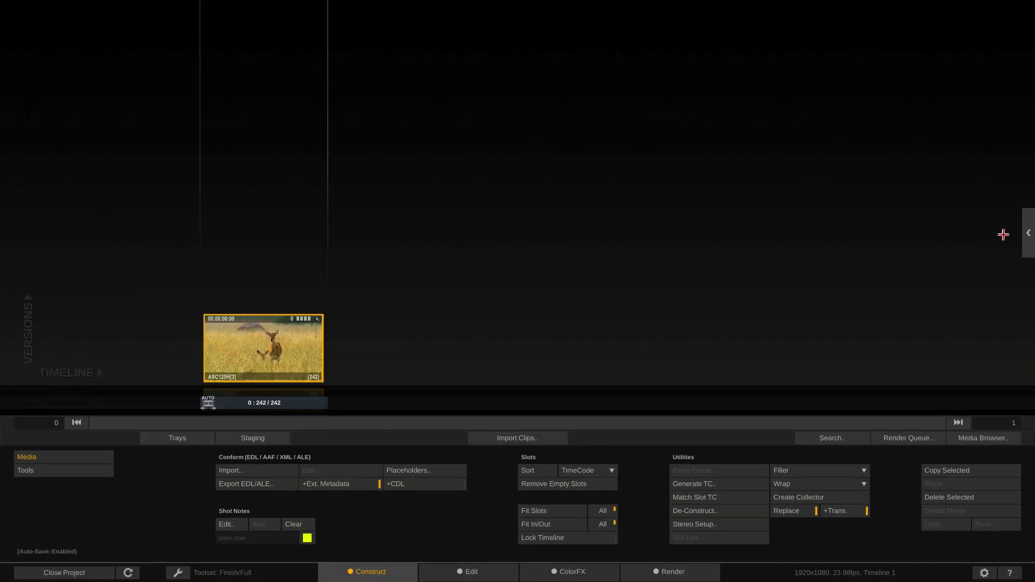
pyautogui.click(1029, 238)
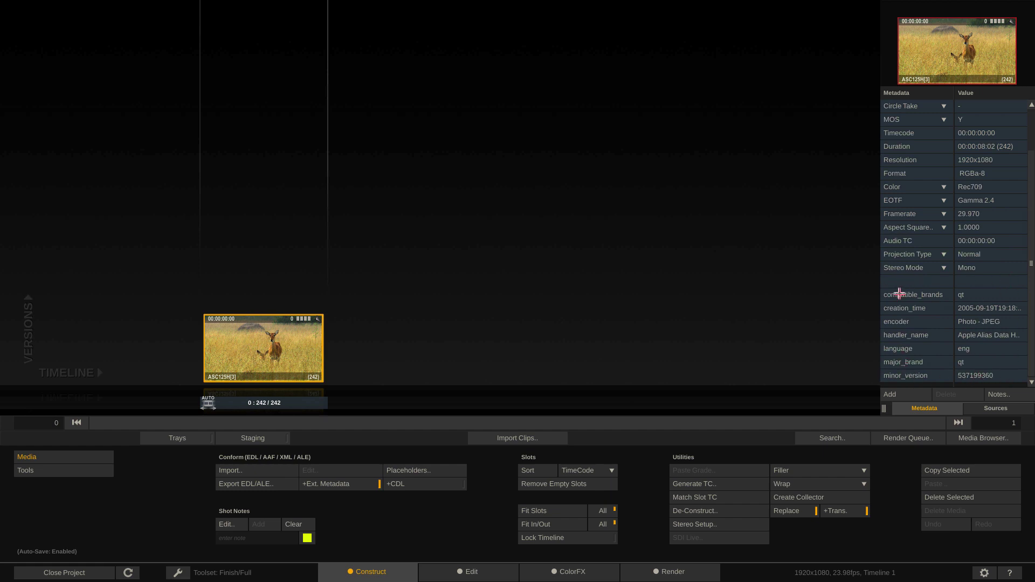
pyautogui.click(616, 290)
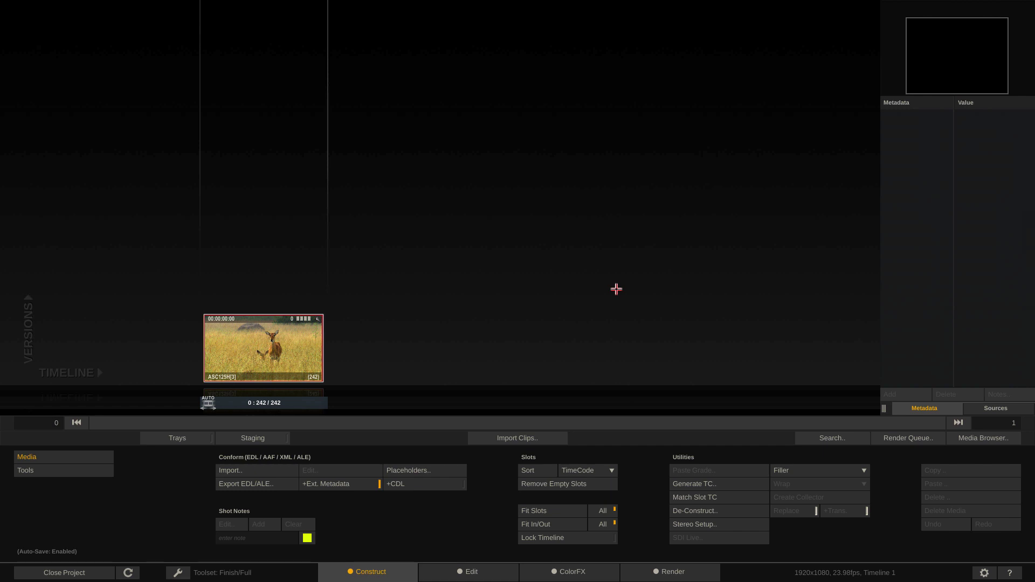
# - Trim the deer clip on the Edit timeline to 171 frames, checking the result in Construct
pyautogui.click(476, 571)
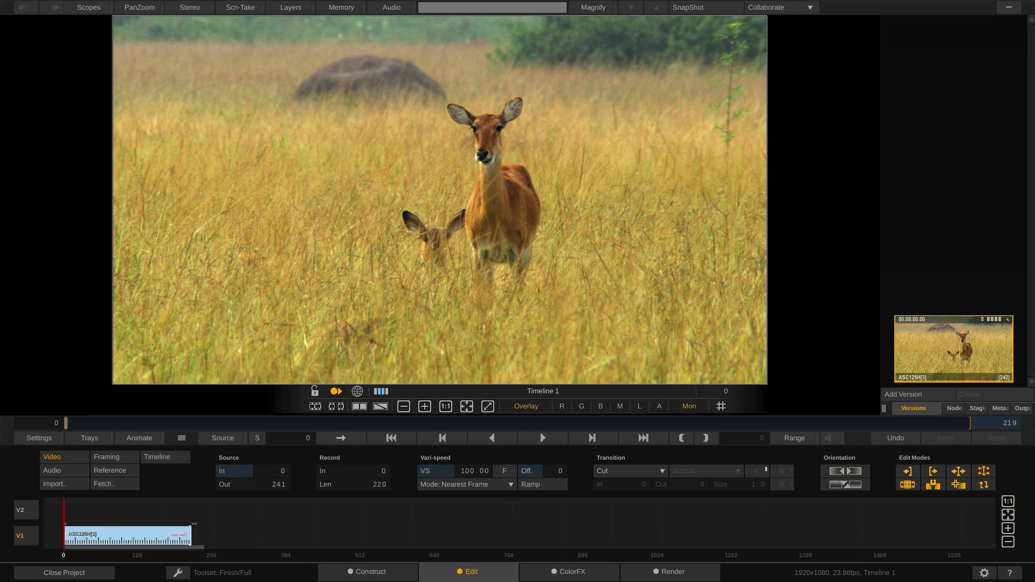
pyautogui.moveTo(187, 536); pyautogui.dragTo(162, 536)
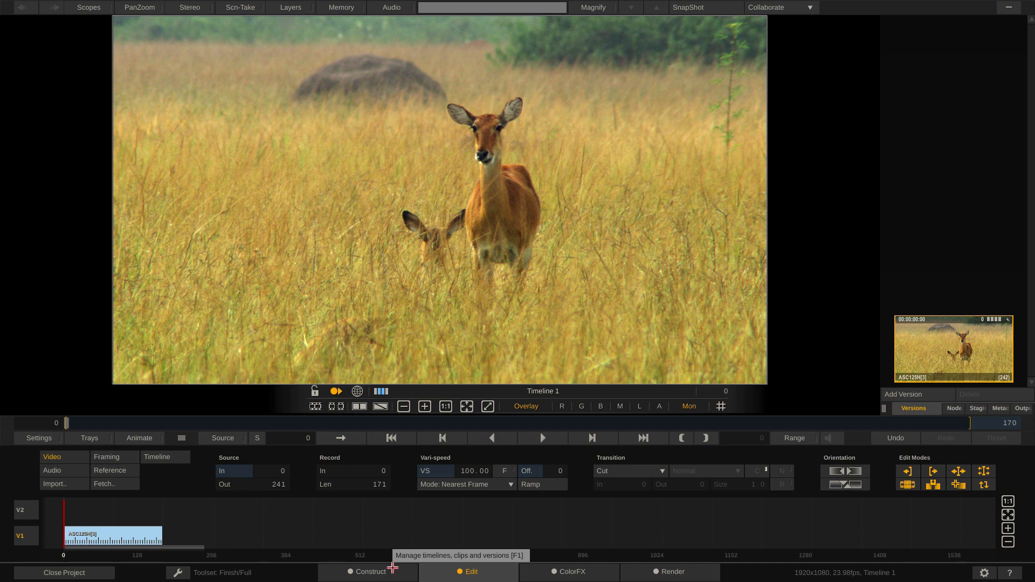
pyautogui.click(393, 567)
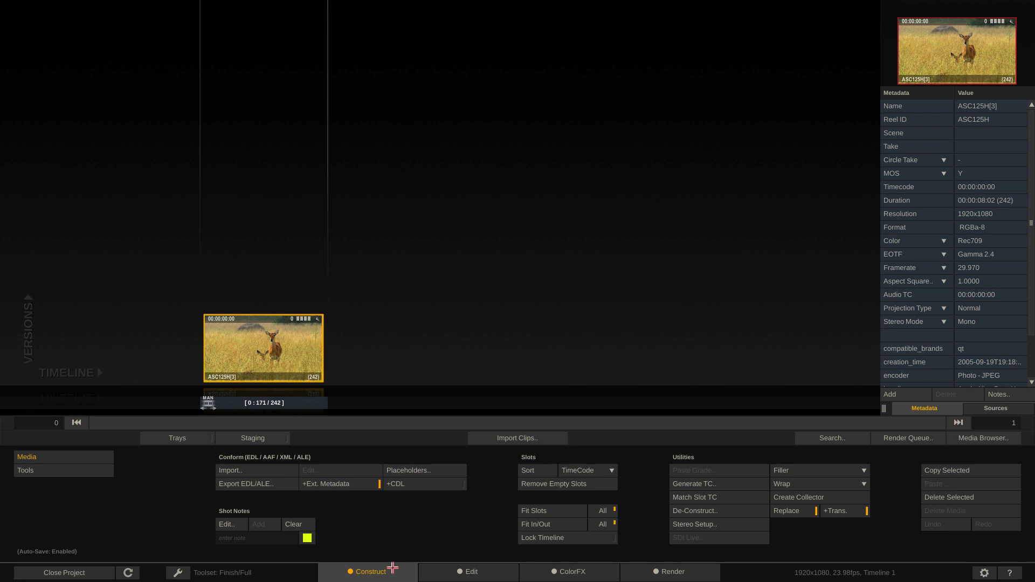
pyautogui.click(466, 571)
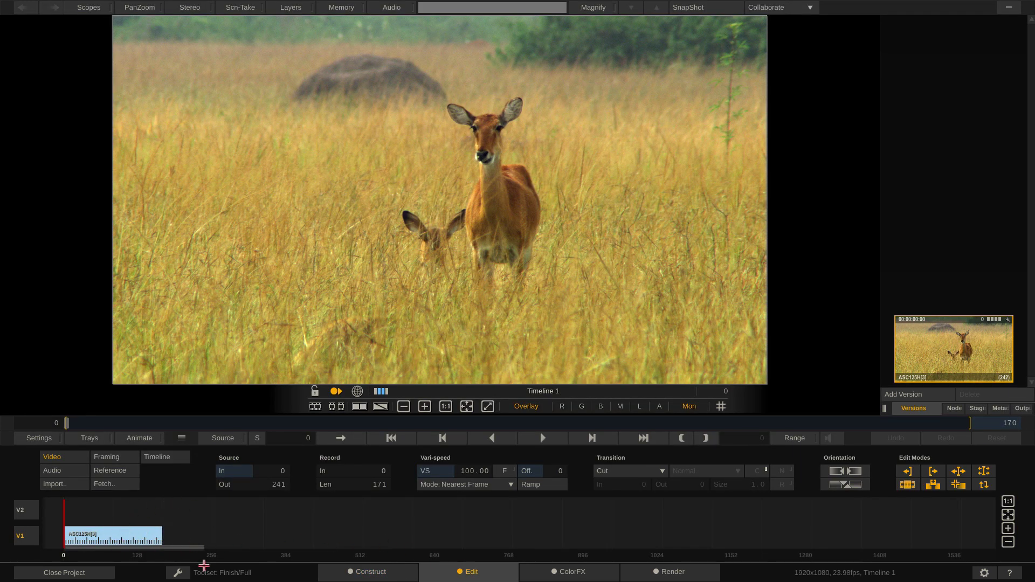
pyautogui.click(387, 573)
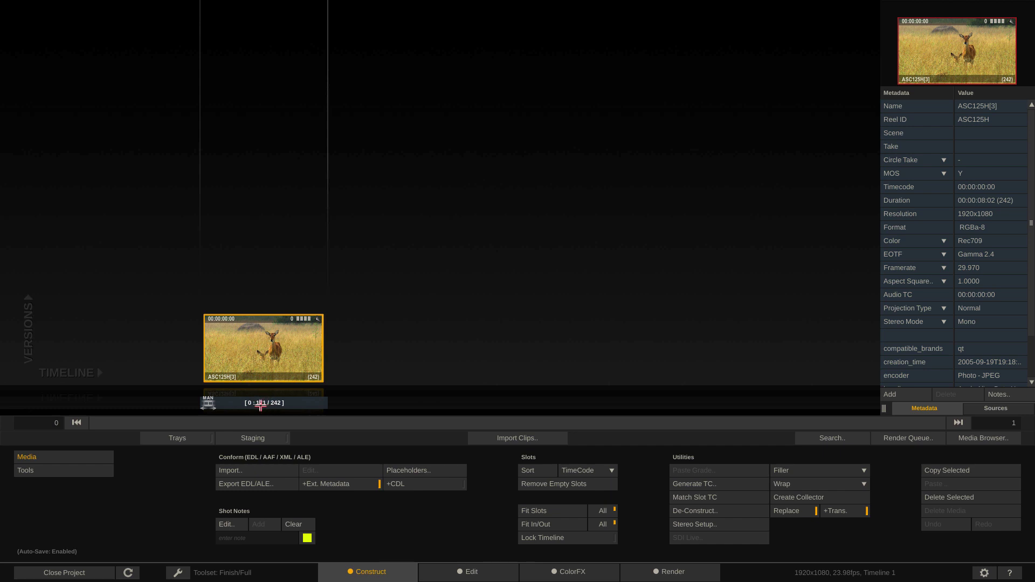
pyautogui.click(460, 570)
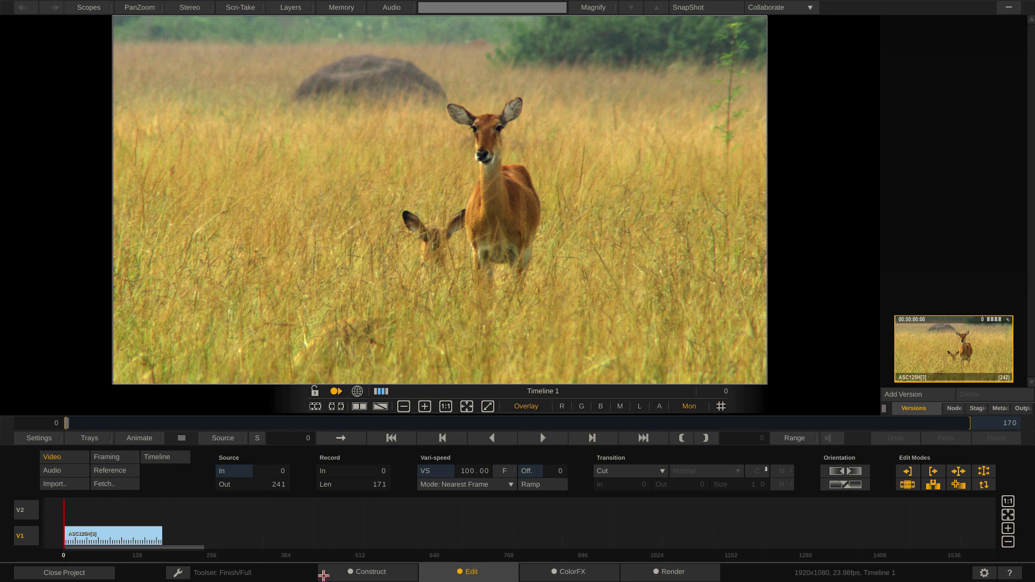
pyautogui.click(376, 574)
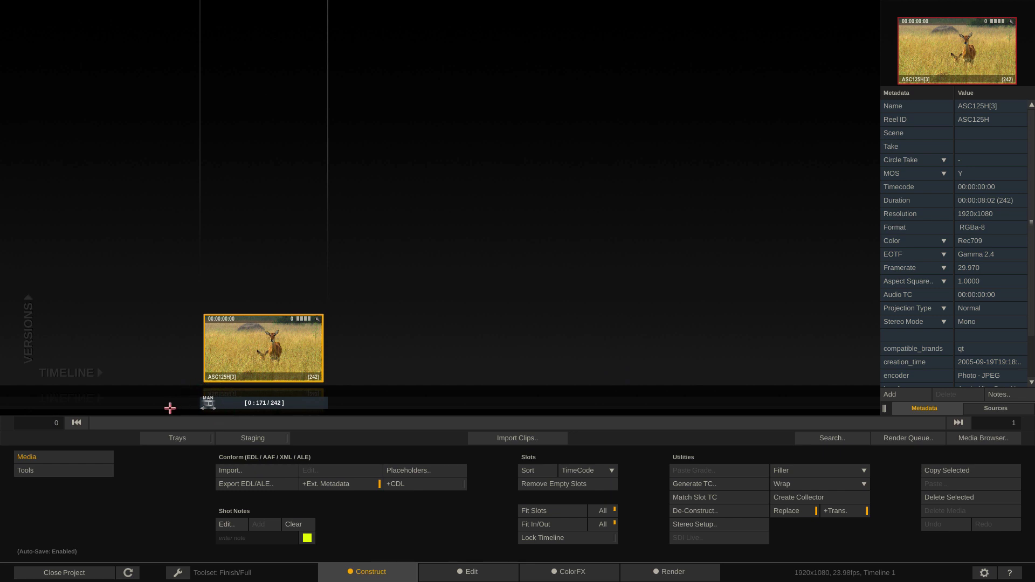
# - Import T240-08H.mov into the Construct slot after the deer clip
pyautogui.click(495, 438)
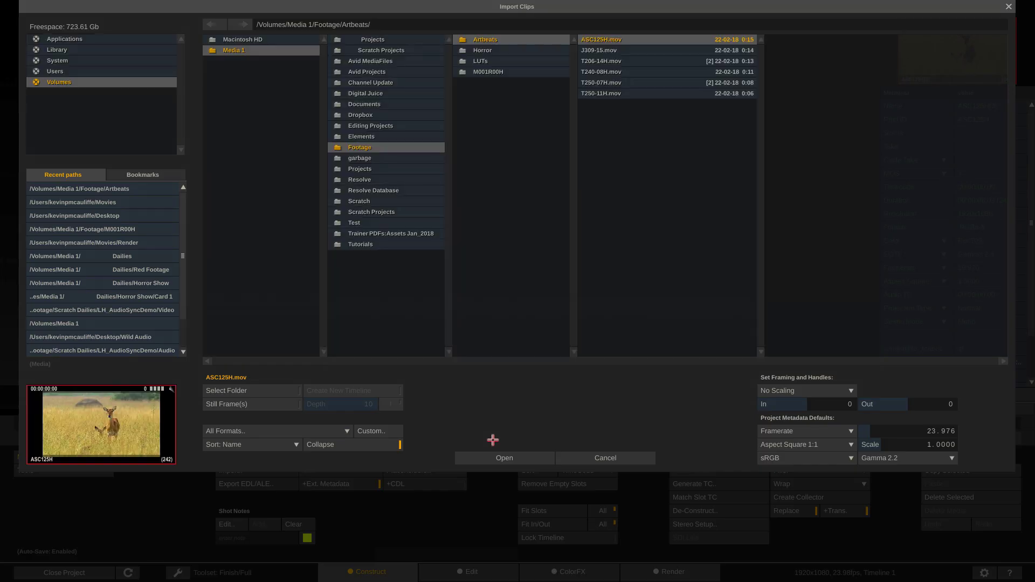
pyautogui.click(626, 74)
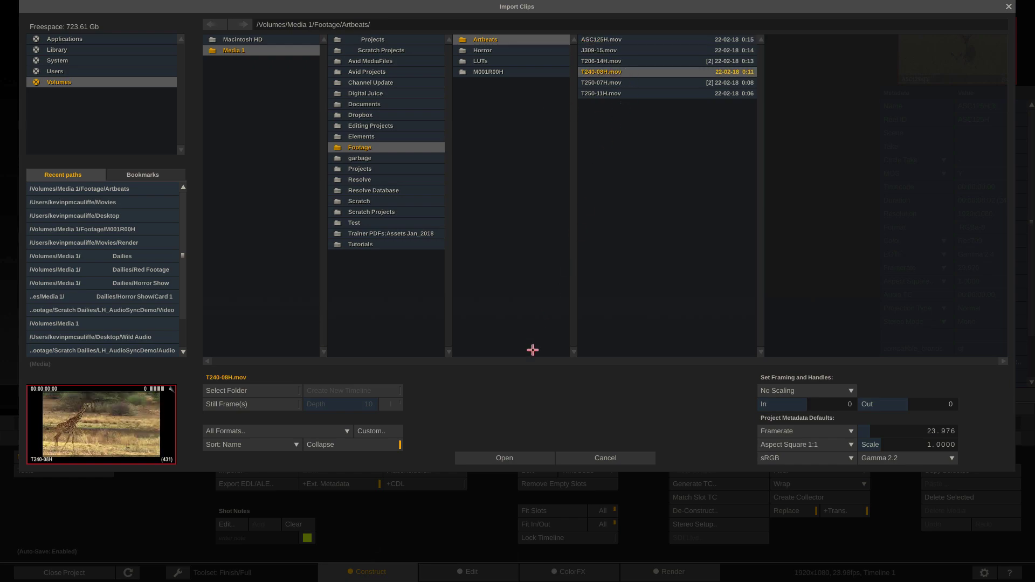
pyautogui.click(504, 458)
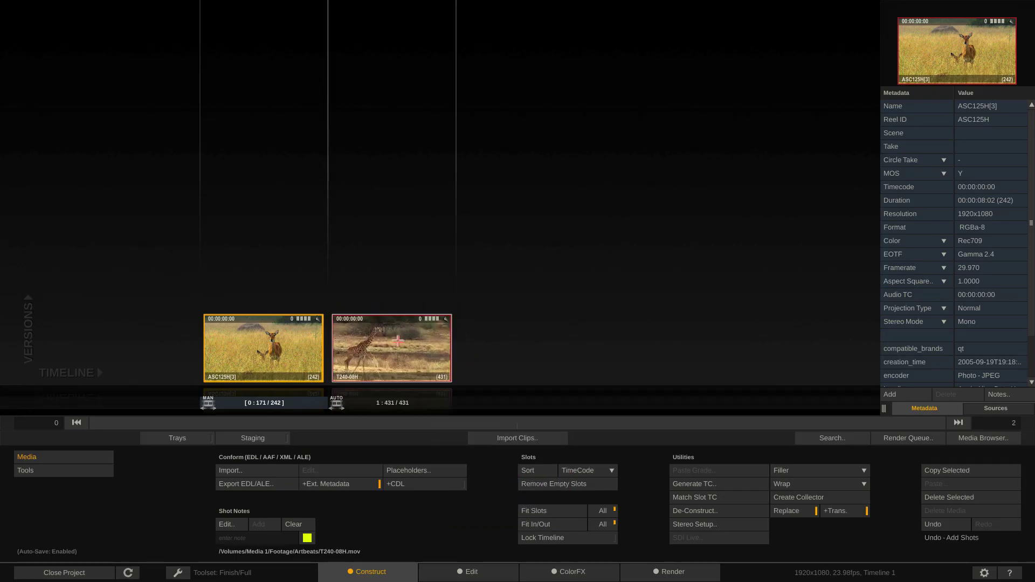
# - Split the giraffe clip at frame 298 and delete its opening piece
pyautogui.click(398, 340)
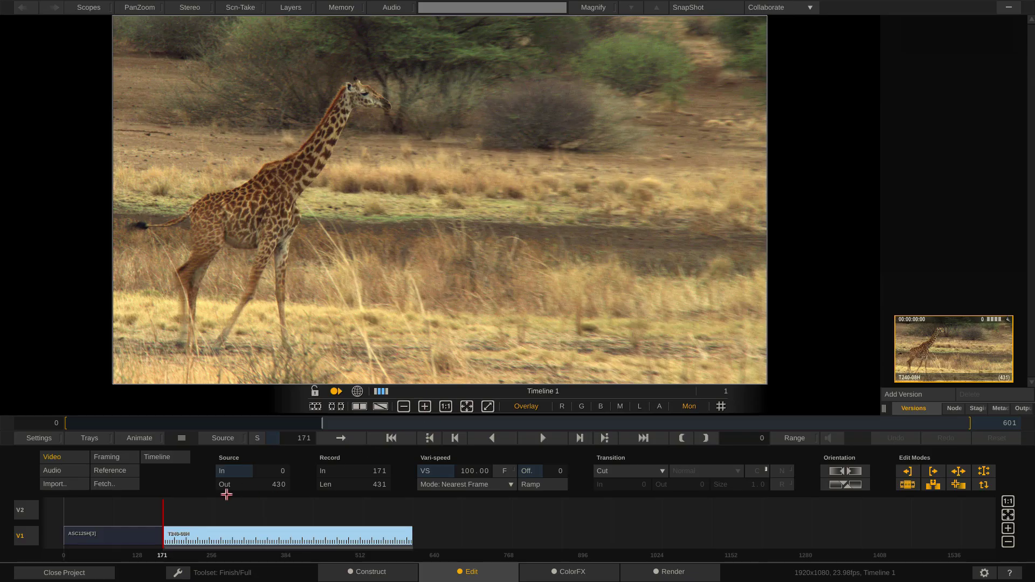
pyautogui.click(164, 457)
pyautogui.click(223, 504)
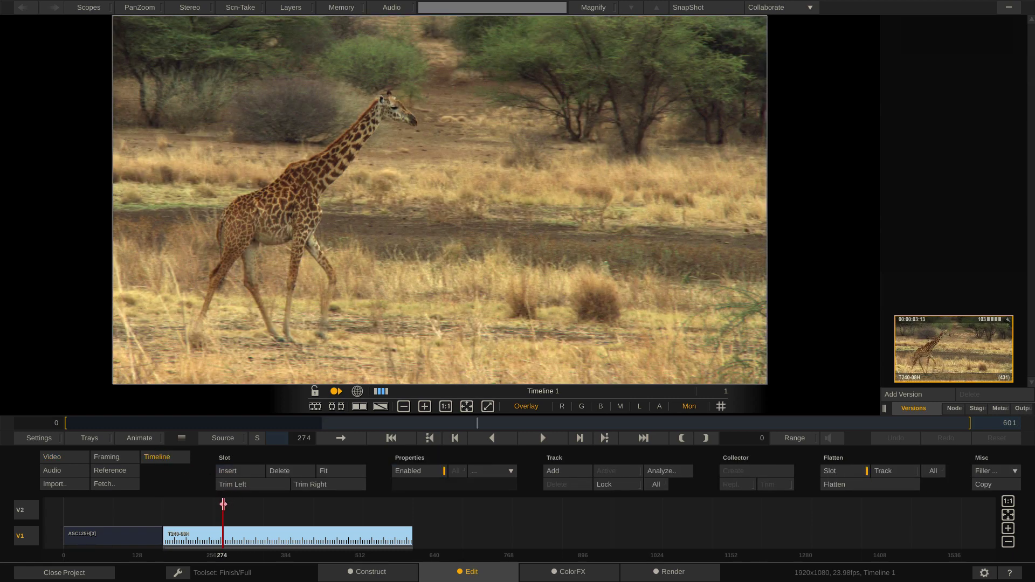
pyautogui.moveTo(223, 504); pyautogui.dragTo(236, 504)
pyautogui.click(242, 470)
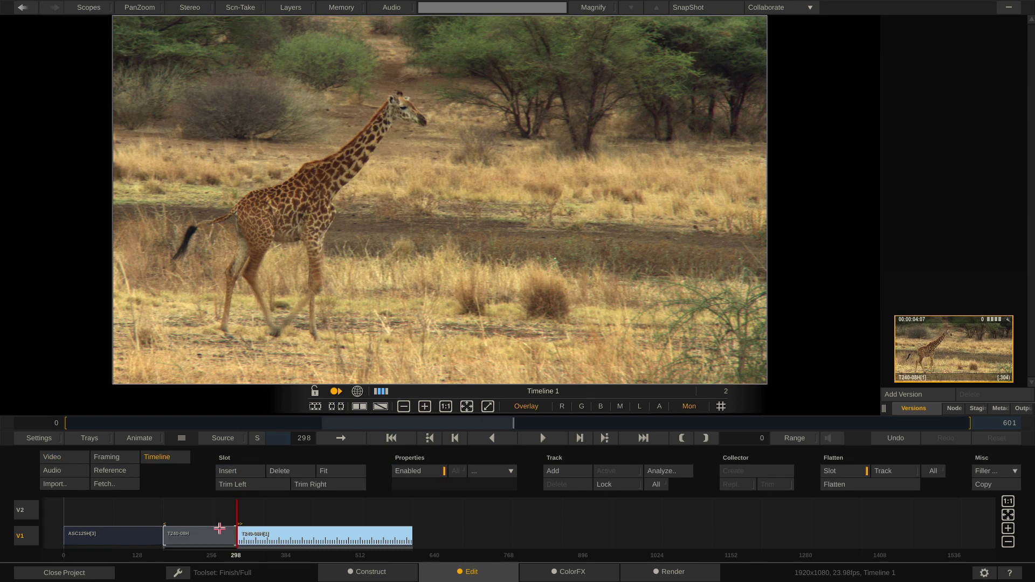
pyautogui.click(219, 529)
pyautogui.click(280, 471)
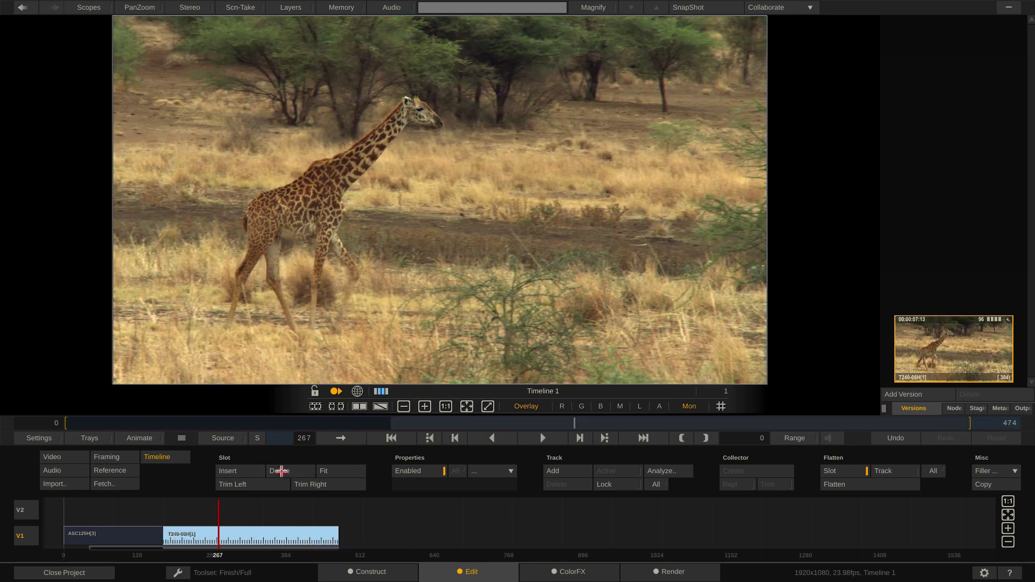
pyautogui.click(165, 511)
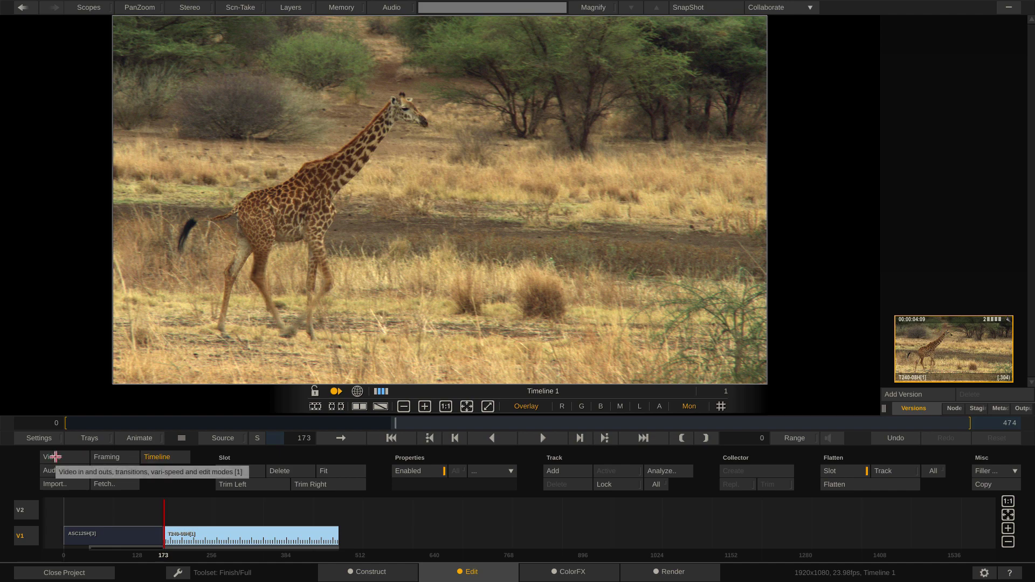
# - Change the deer-to-giraffe transition from Cut to a 30-frame Dissolve, then return to Construct
pyautogui.click(54, 457)
pyautogui.click(624, 471)
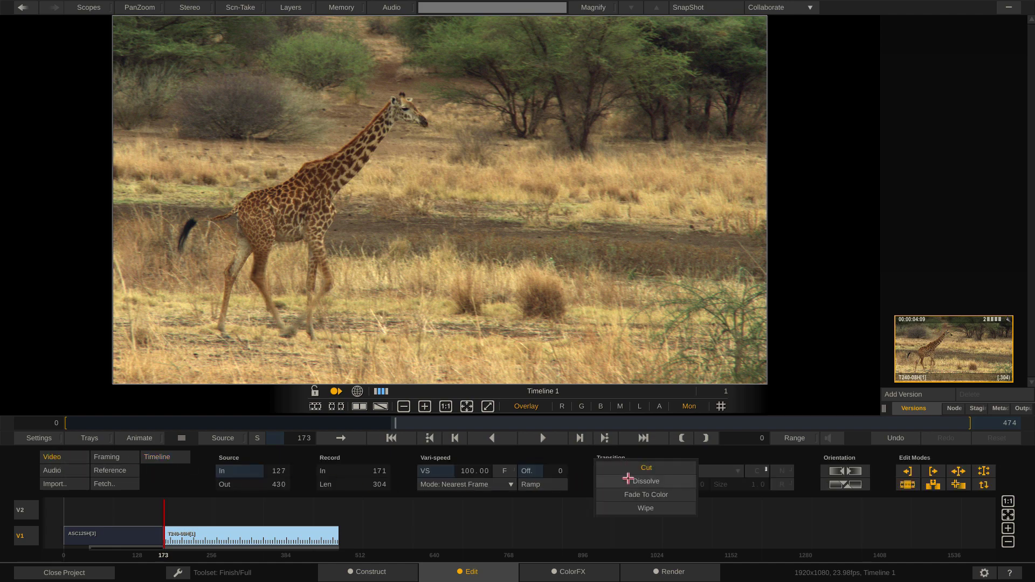
pyautogui.click(628, 480)
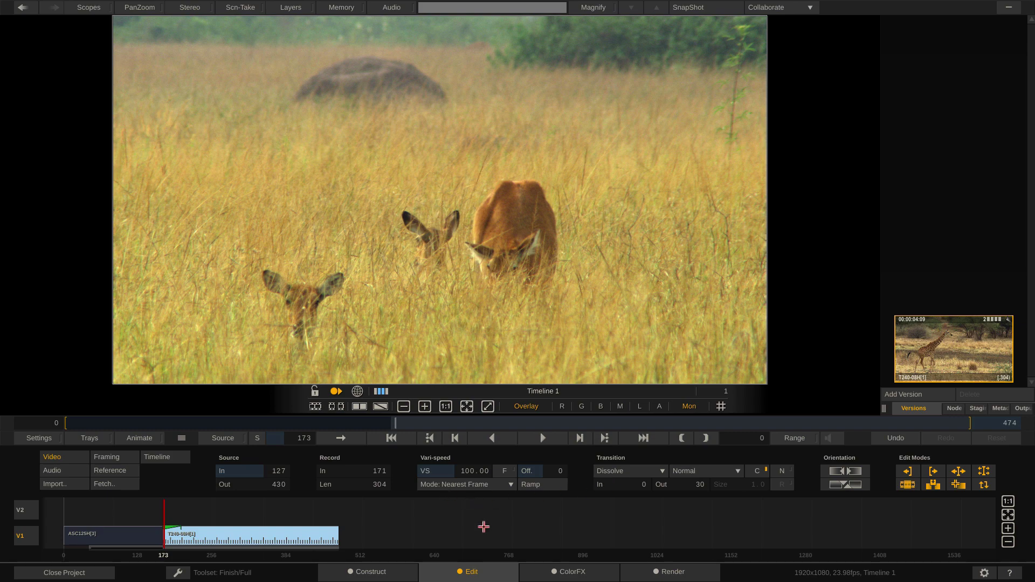
pyautogui.click(392, 570)
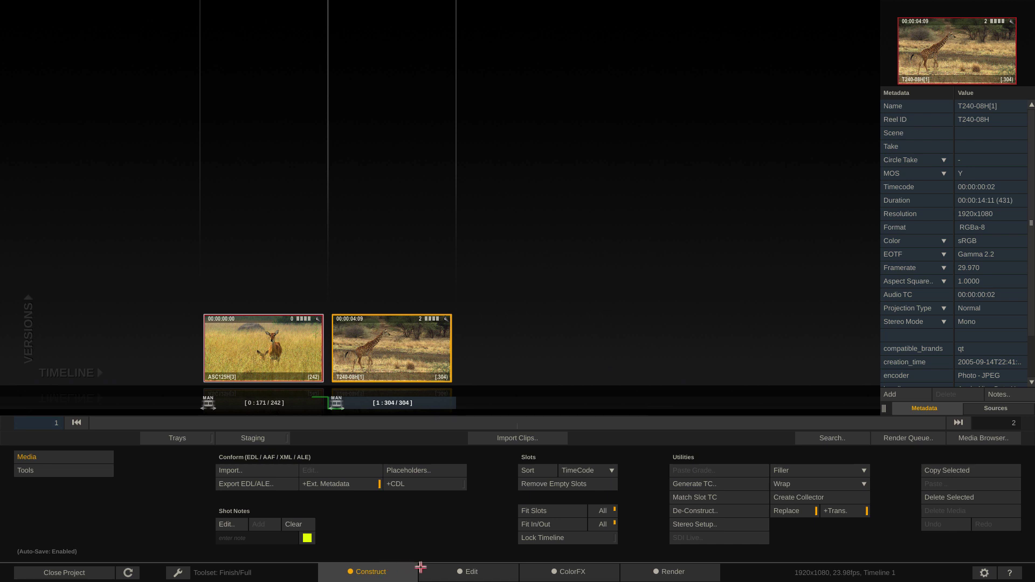